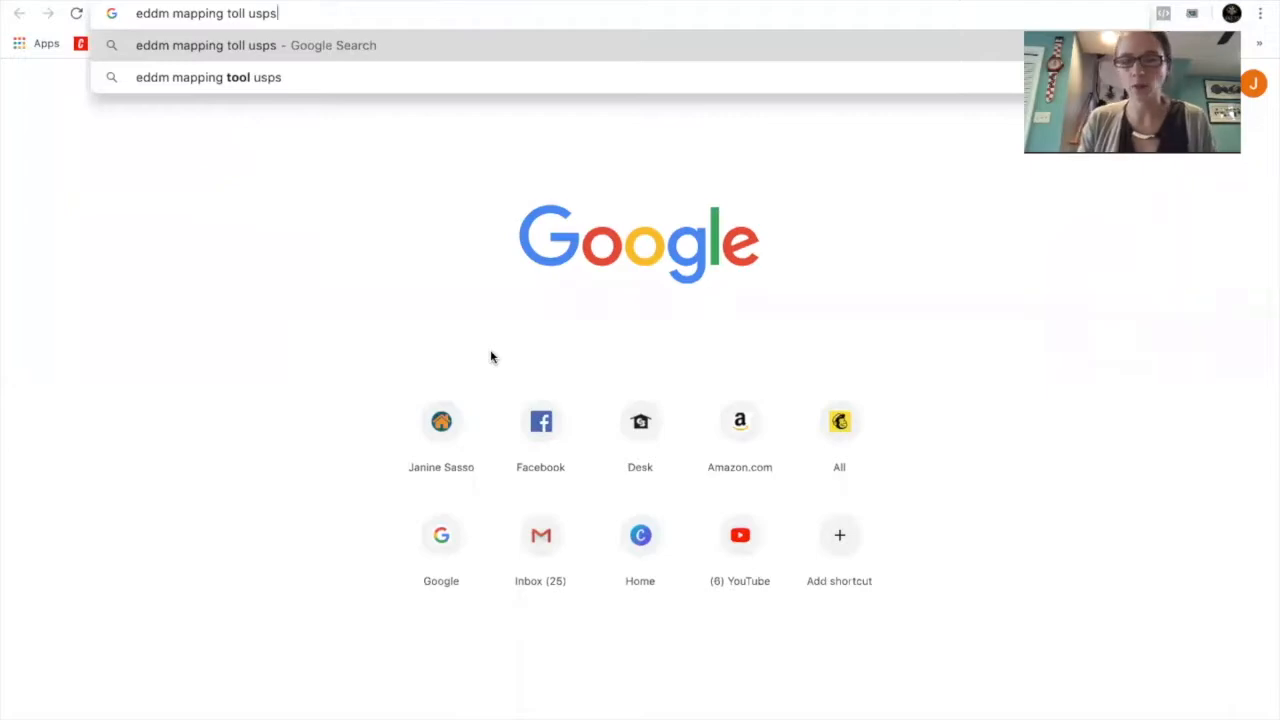
Step: Search Google for "eddm mapping toll usps" and open the USPS Every Door Direct Mail result
key(Return)
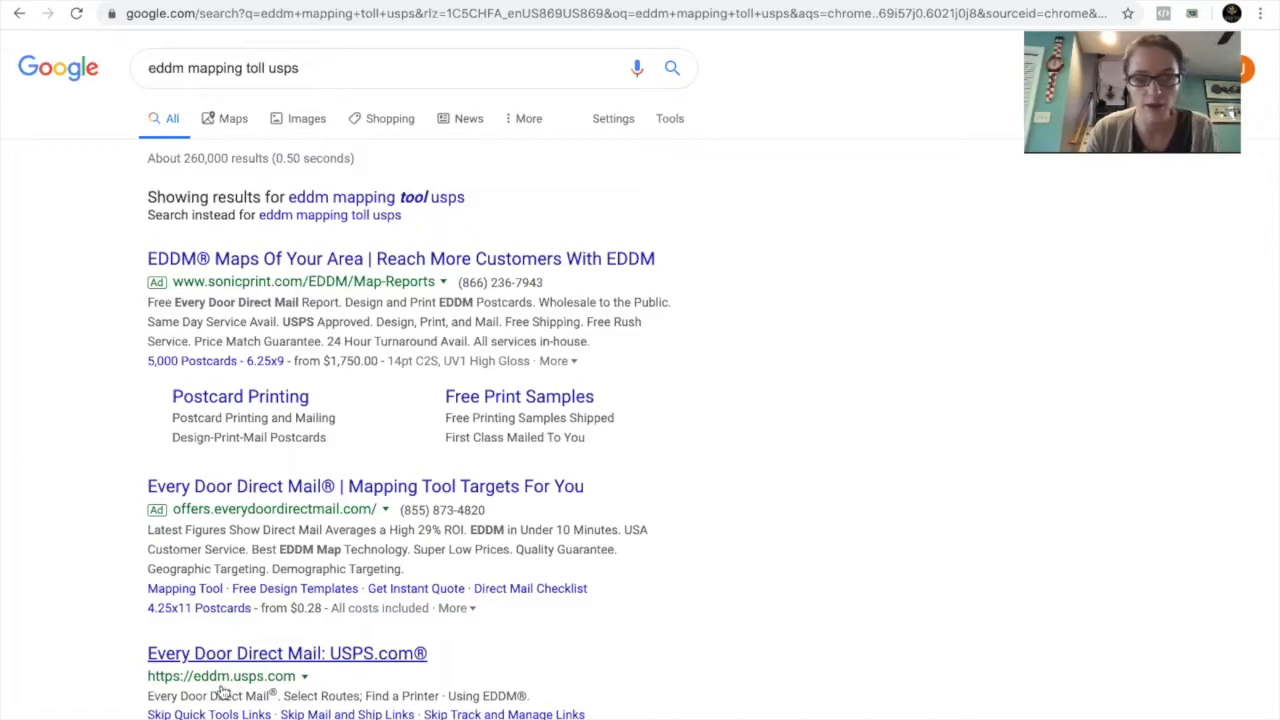
click(303, 654)
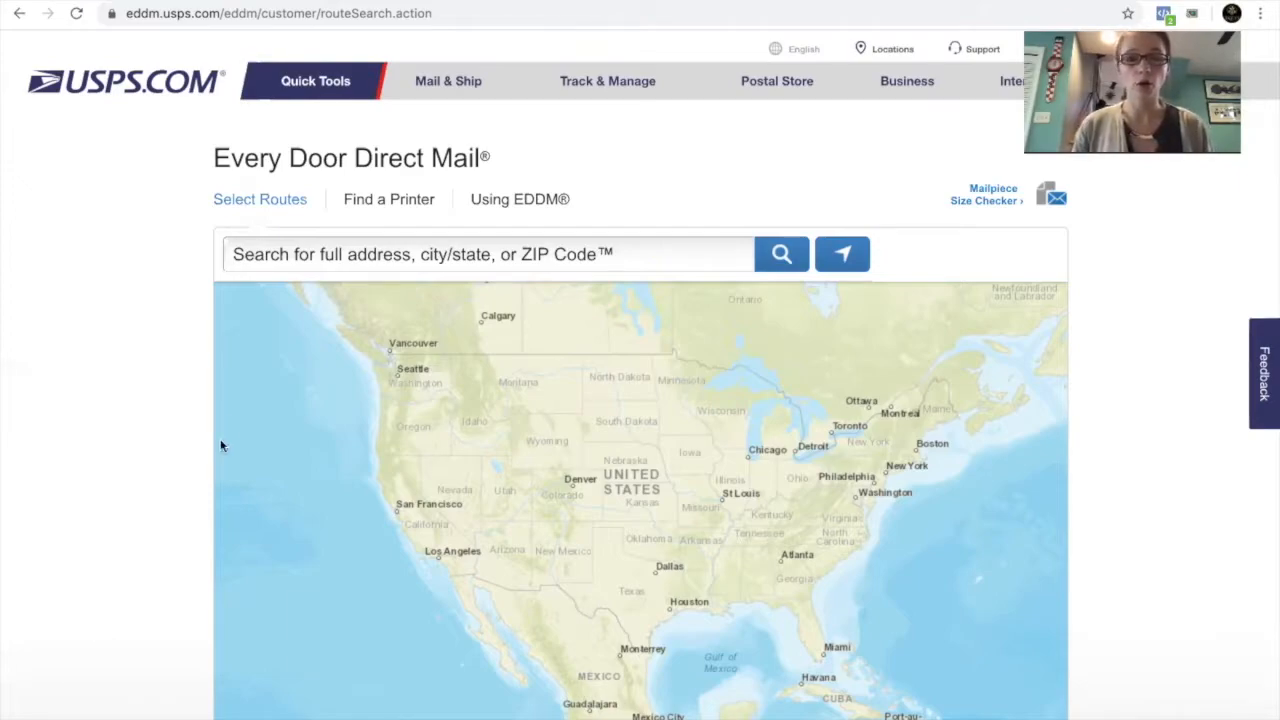
Step: Search the route map for "palatine il" and load the routes of ZIP Code 60074
click(389, 245)
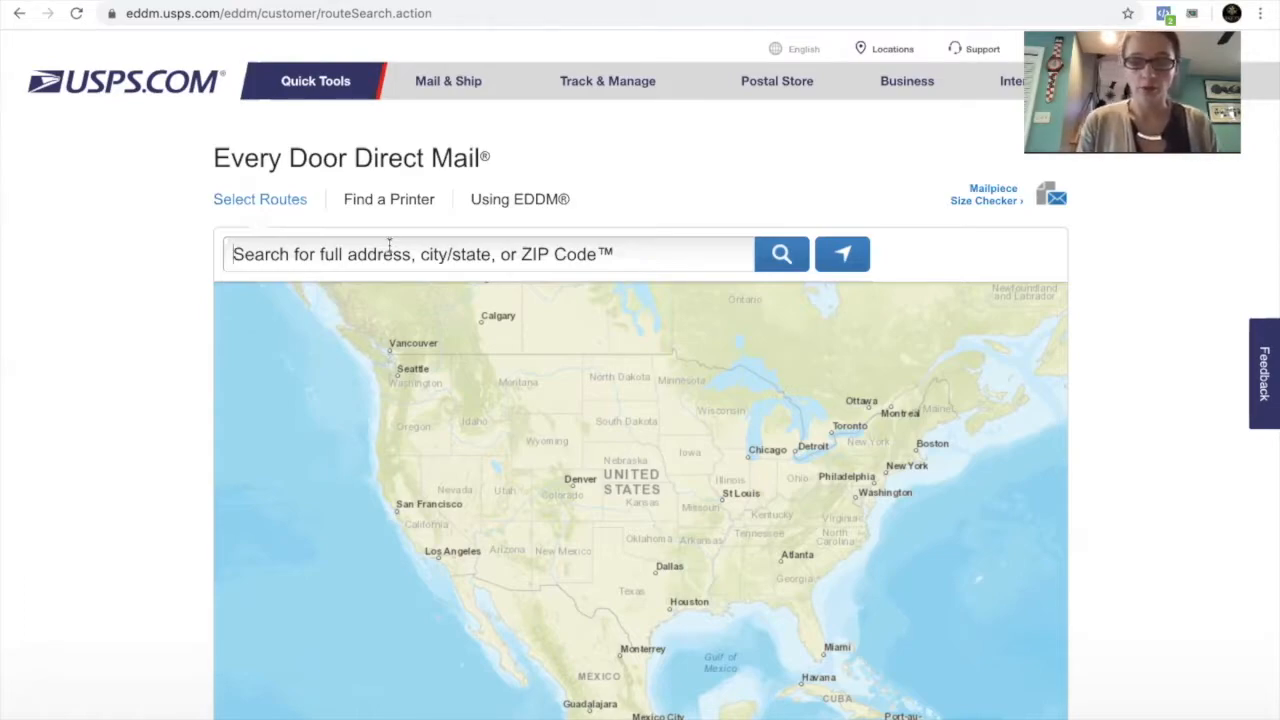
text(pala)
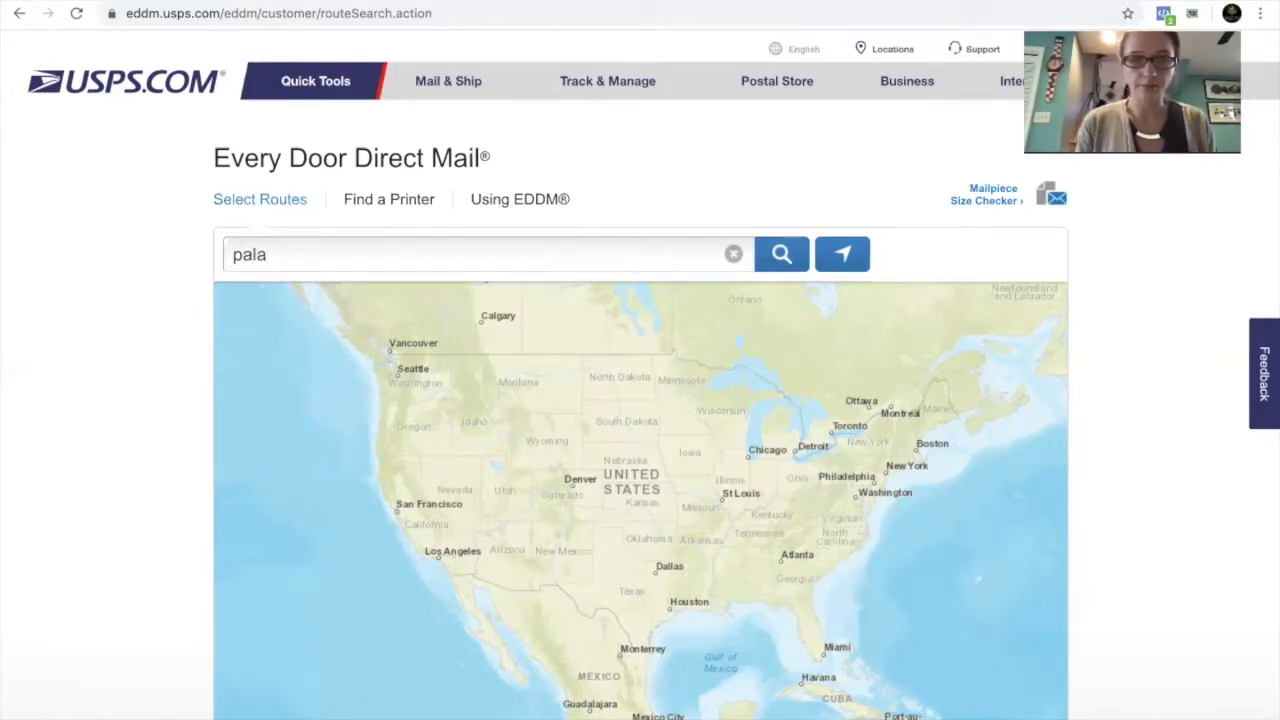
text(tine)
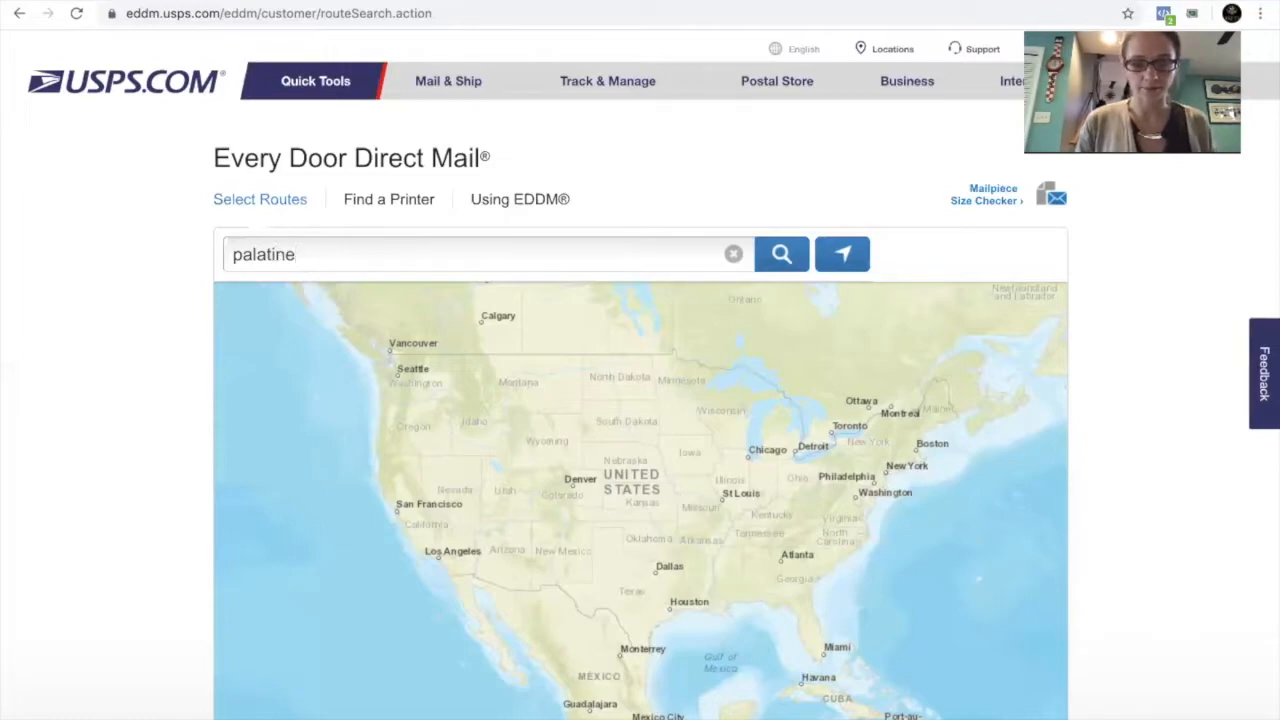
text( il)
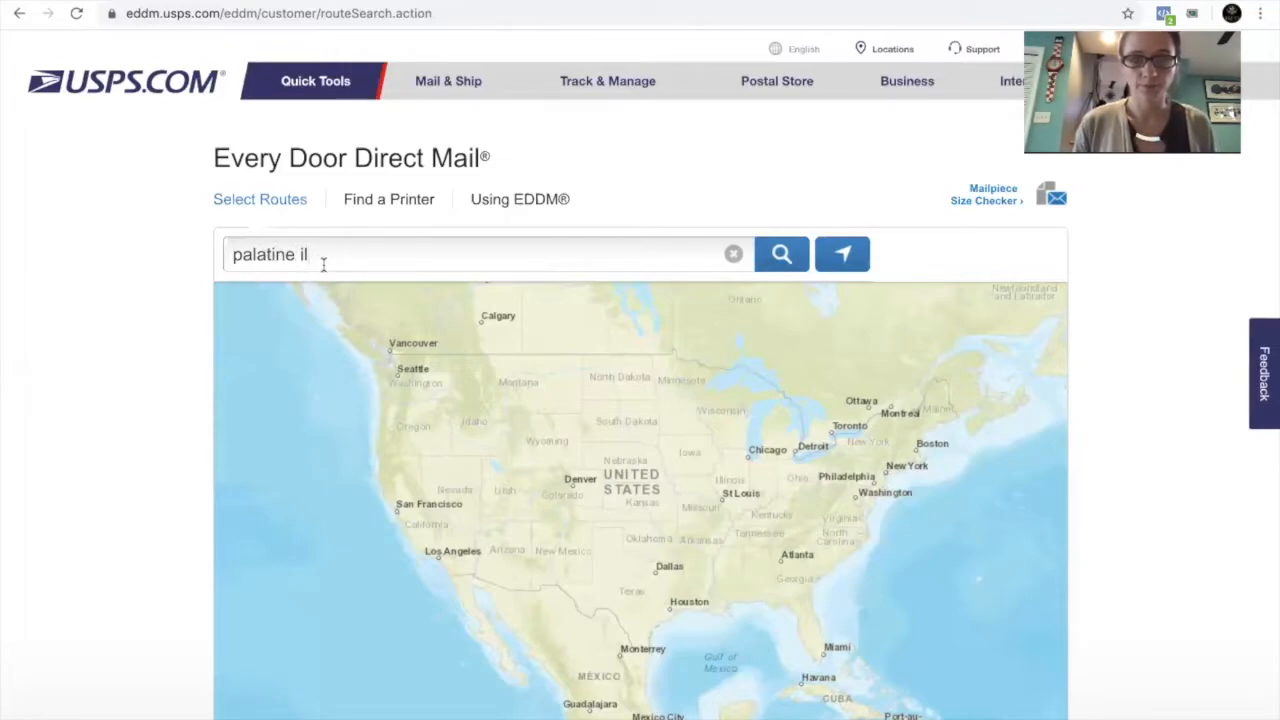
key(Return)
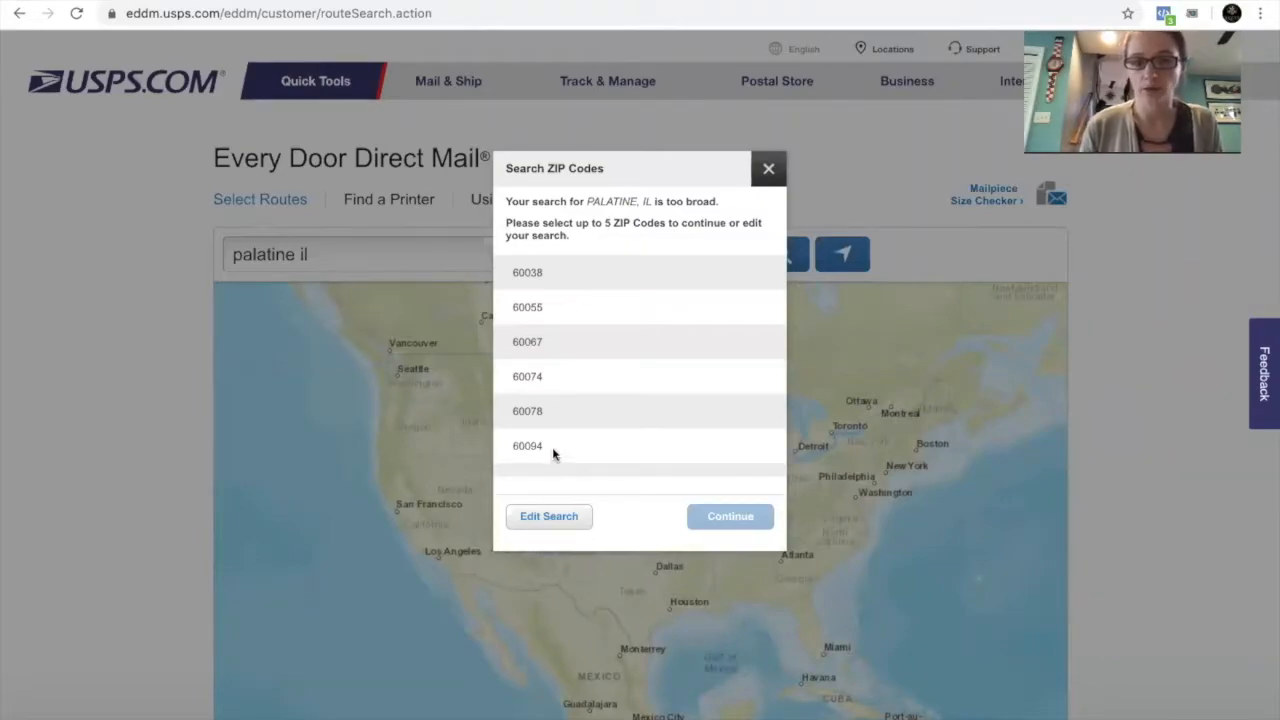
click(550, 376)
click(742, 521)
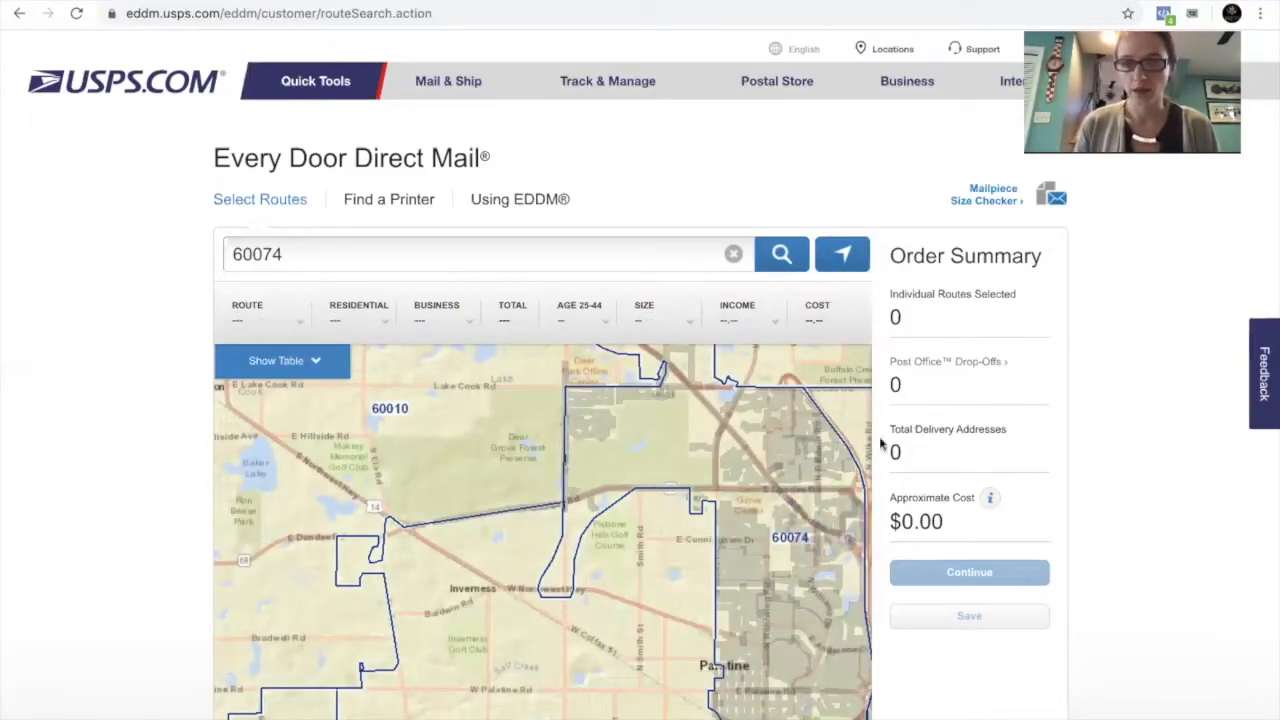
Step: Review the route type filter, then limit the mailing to Residential Only addresses
drag(650, 575, 510, 585)
scroll(123, 349, down, 3)
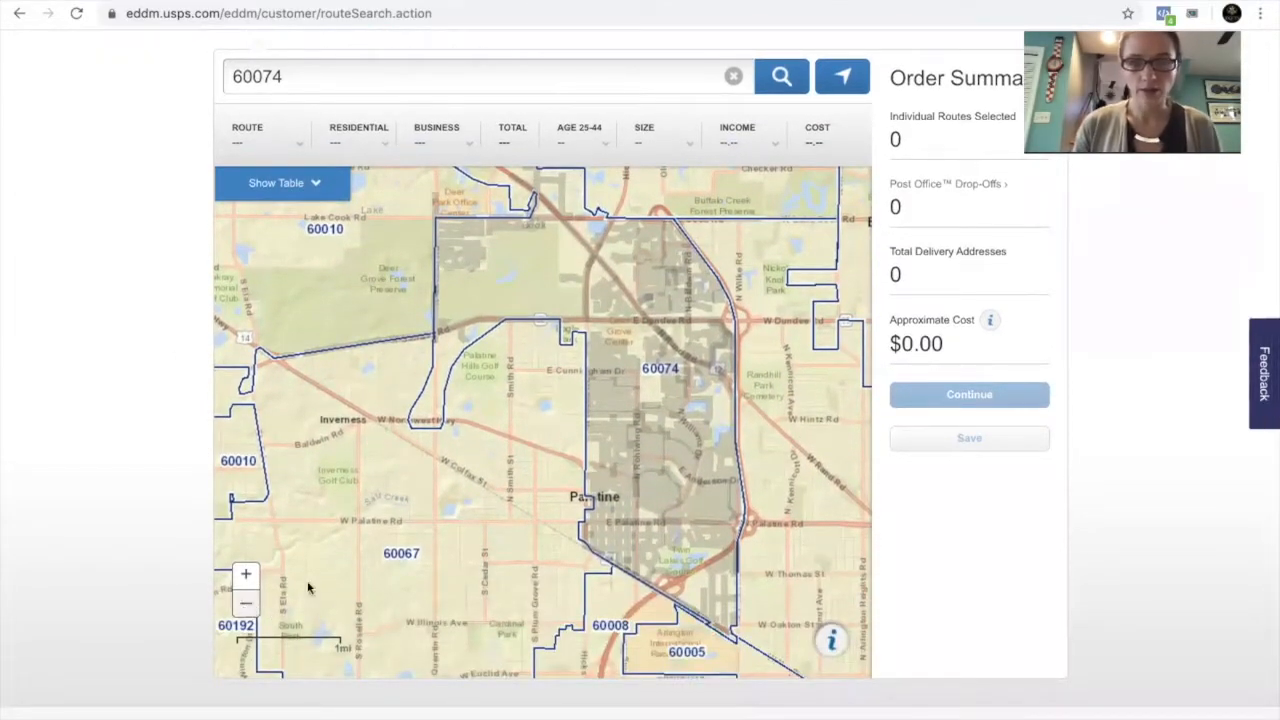
click(248, 604)
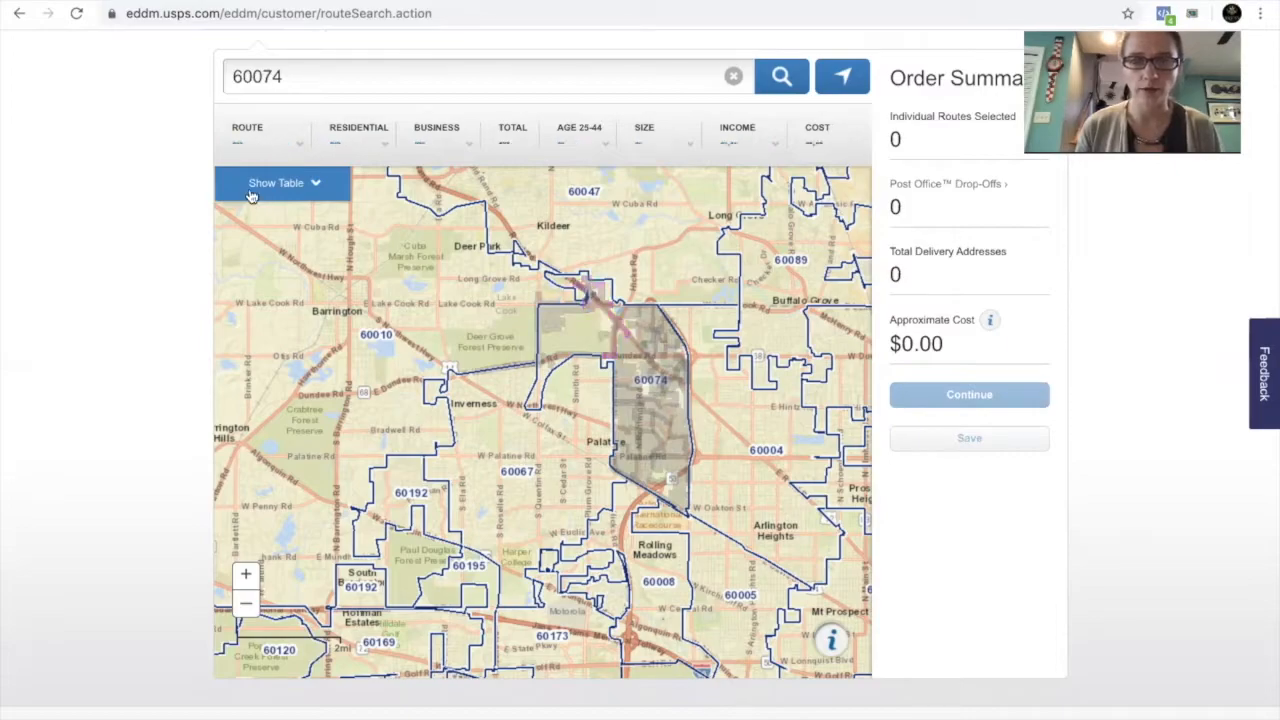
click(298, 145)
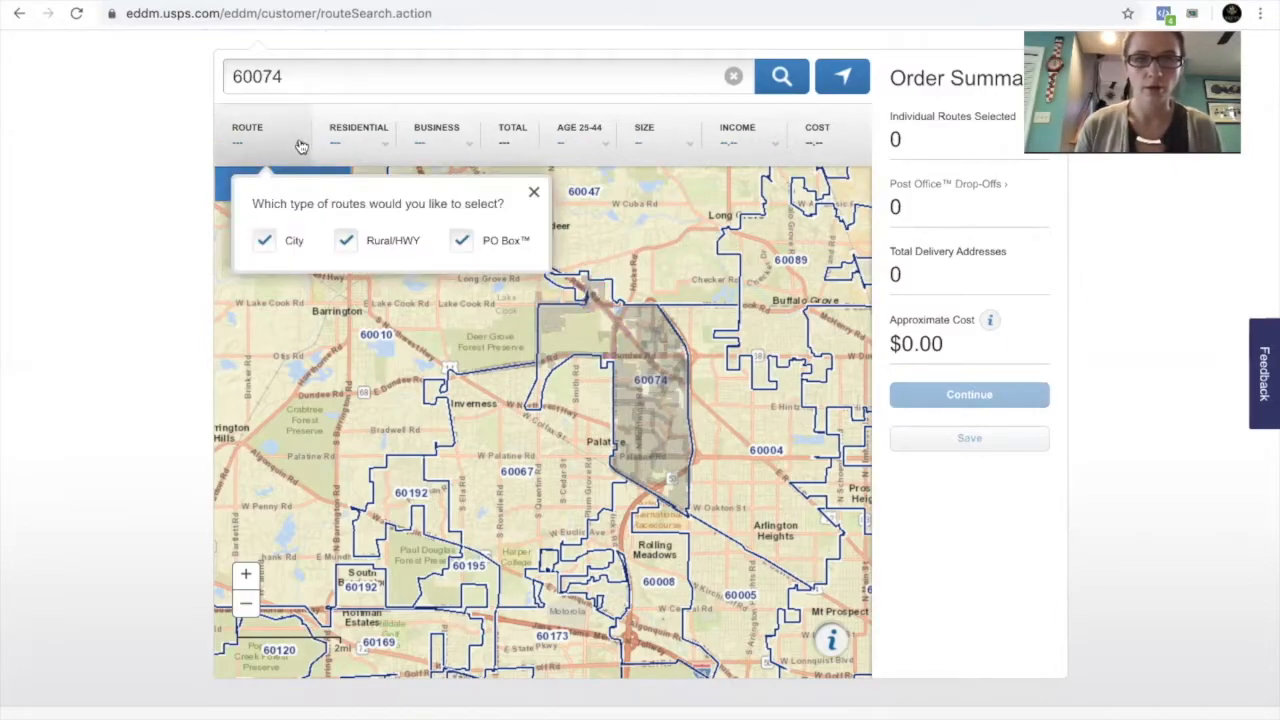
click(298, 145)
click(381, 146)
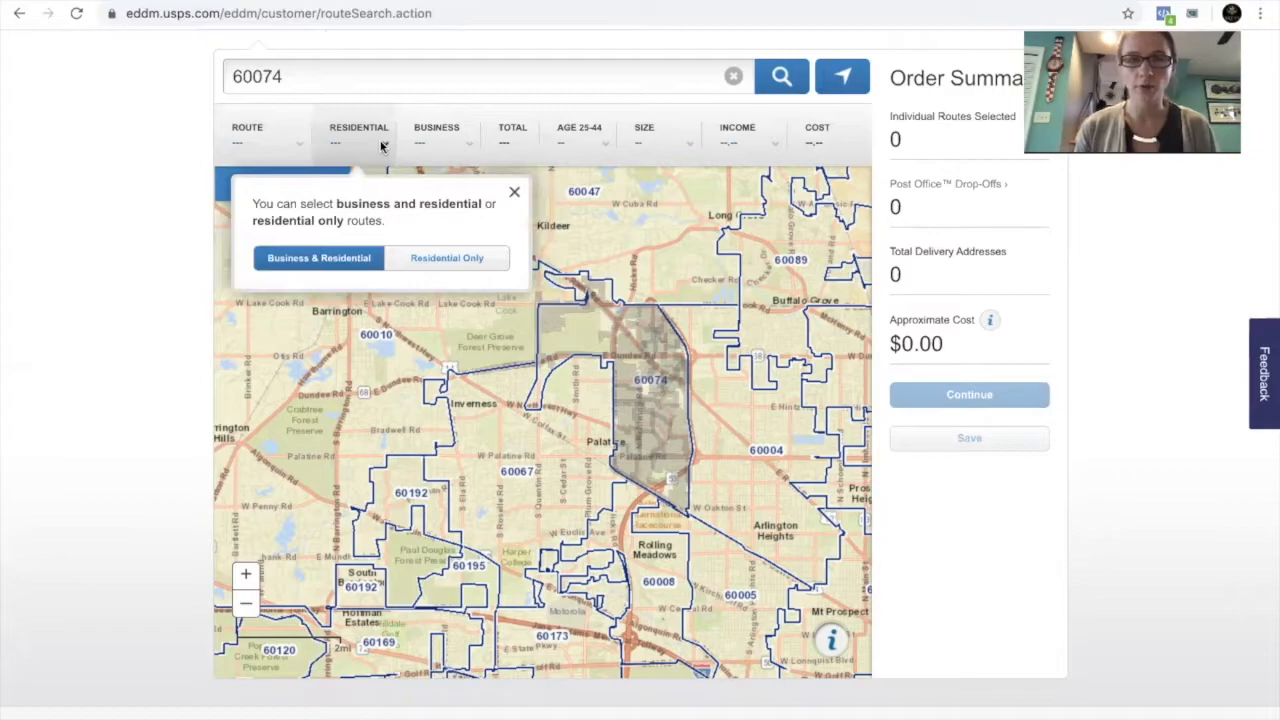
click(440, 262)
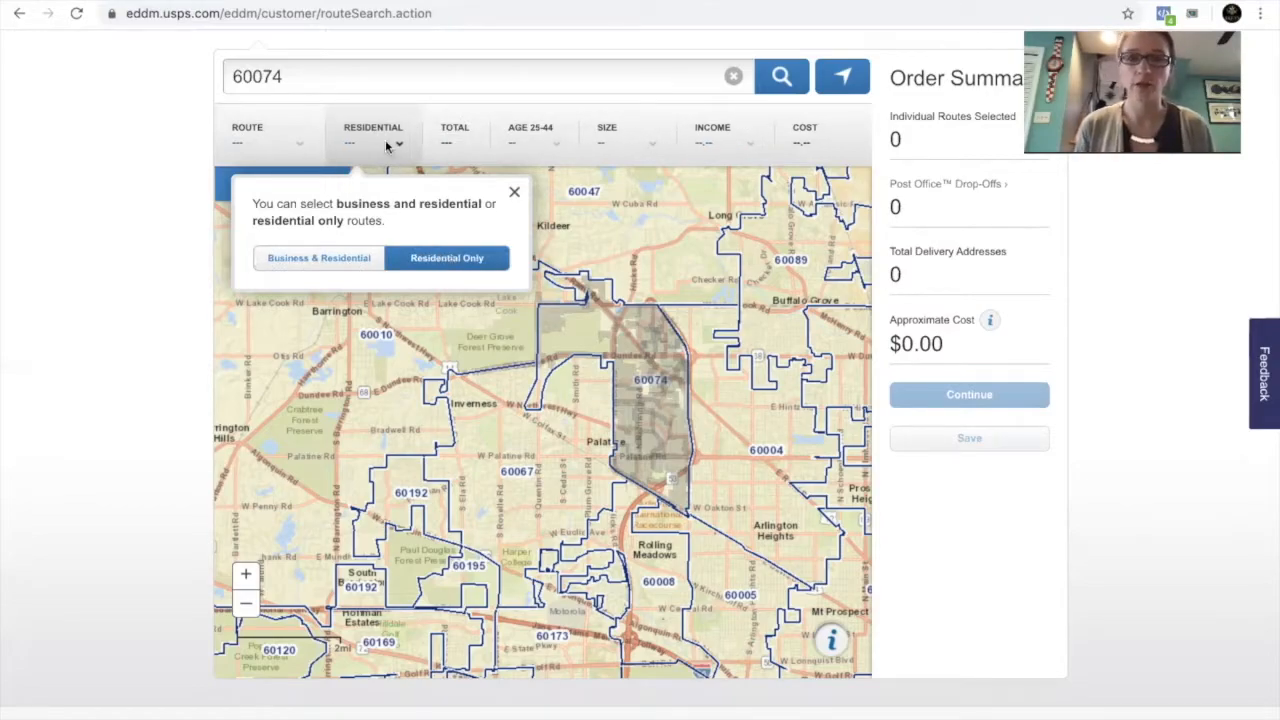
click(638, 263)
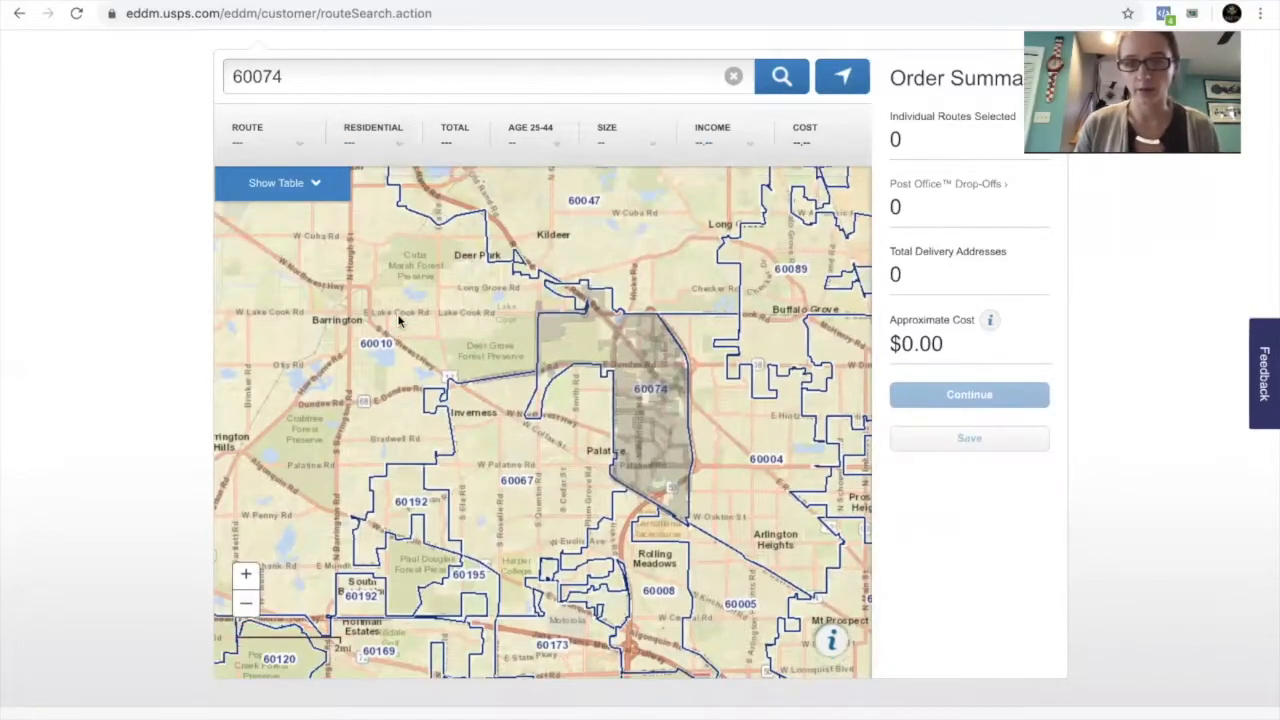
Step: Select carrier route 60074-C070 in the northern part of ZIP Code 60074 on the map
click(245, 574)
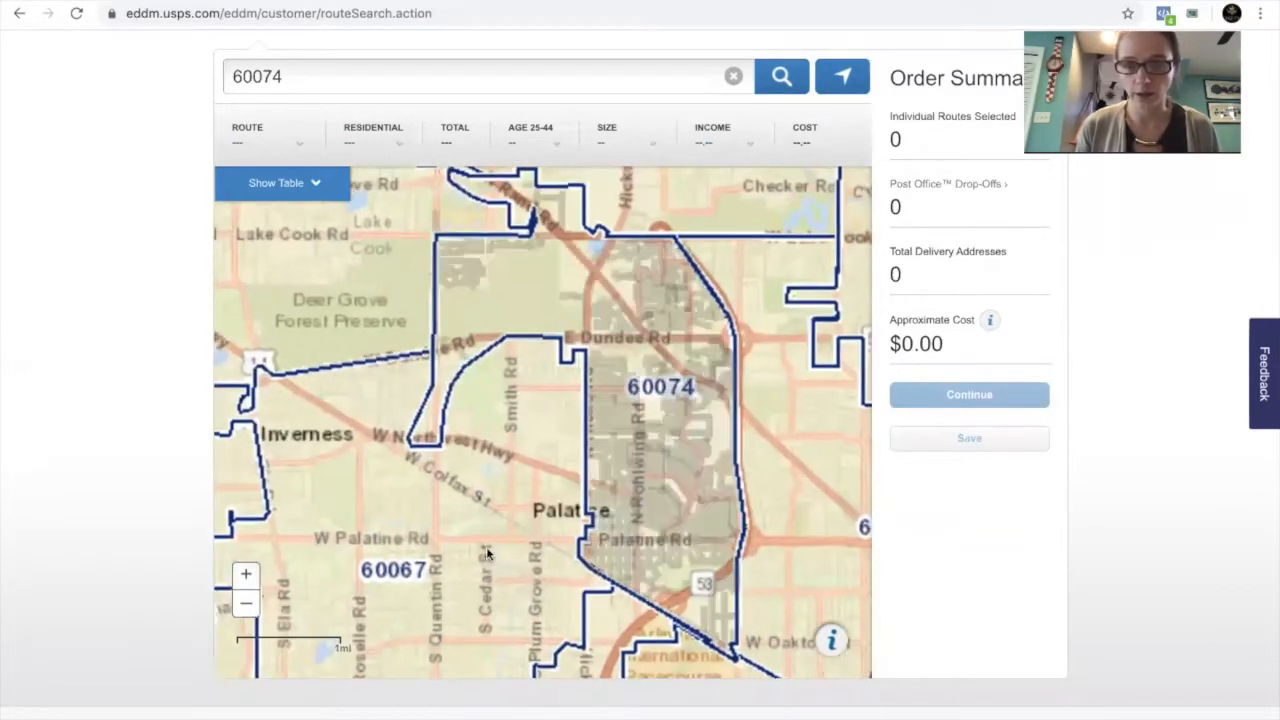
click(245, 574)
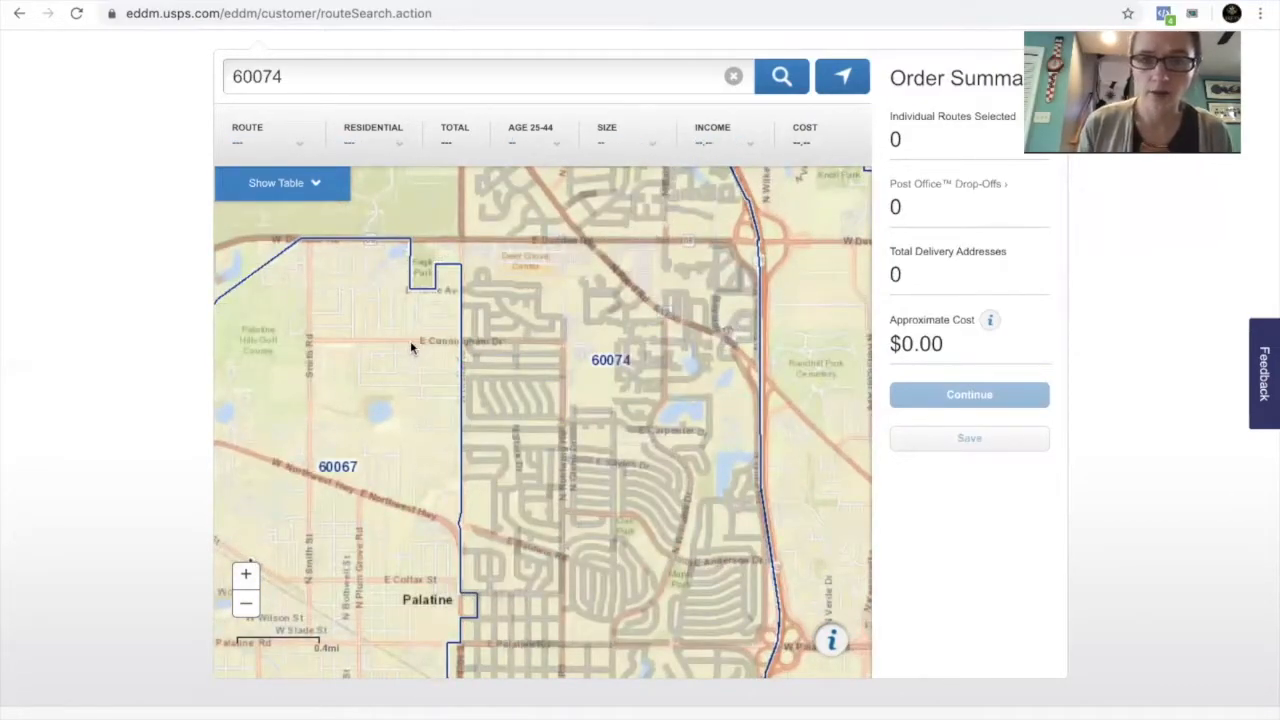
drag(353, 458, 346, 486)
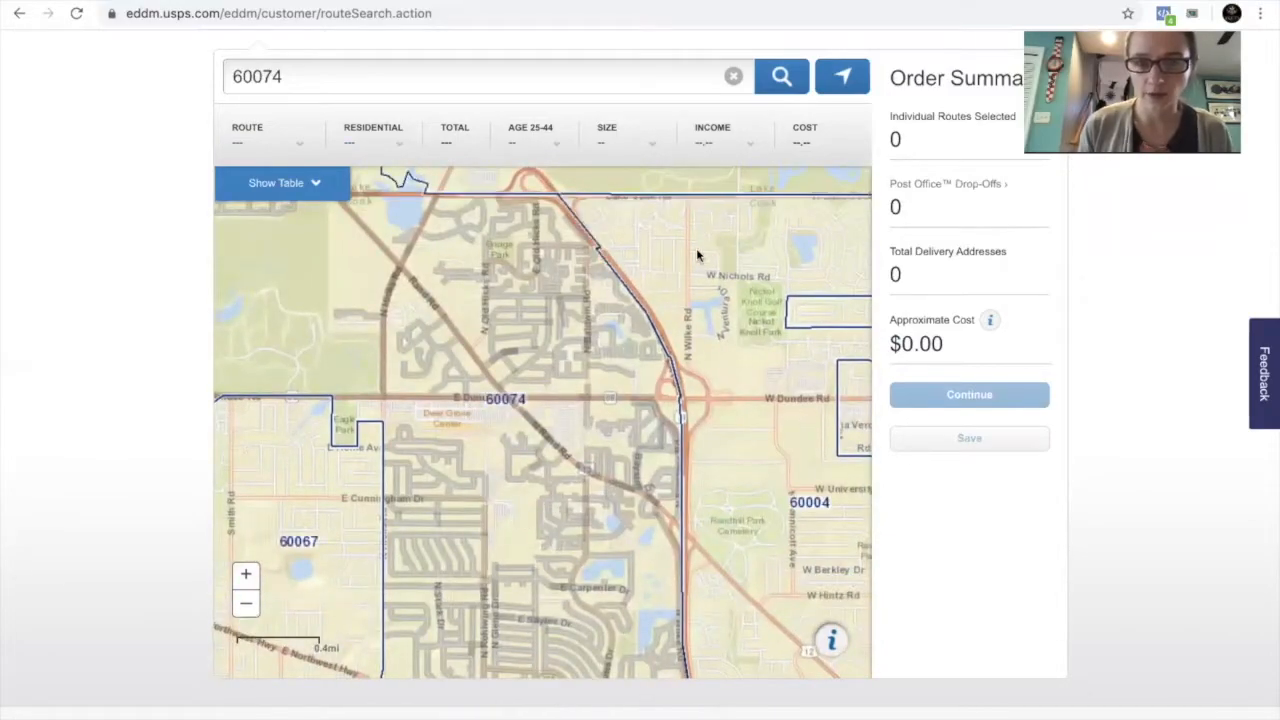
drag(686, 240, 703, 240)
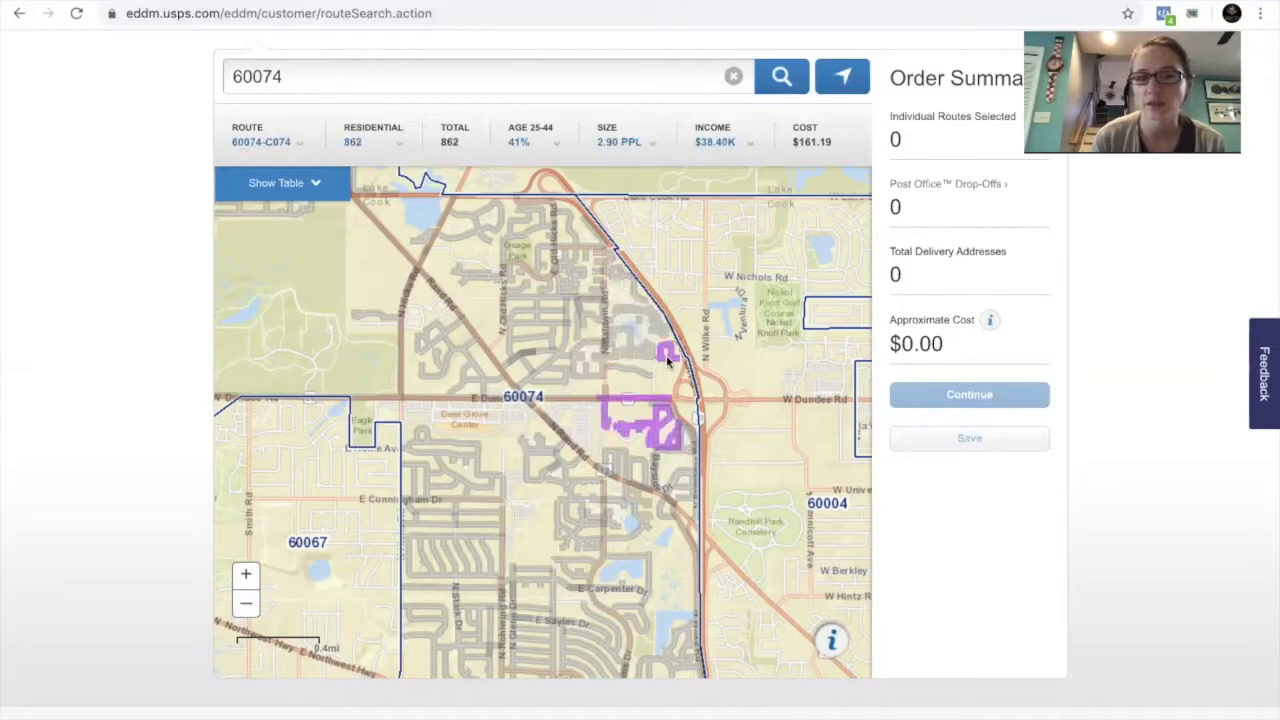
click(525, 235)
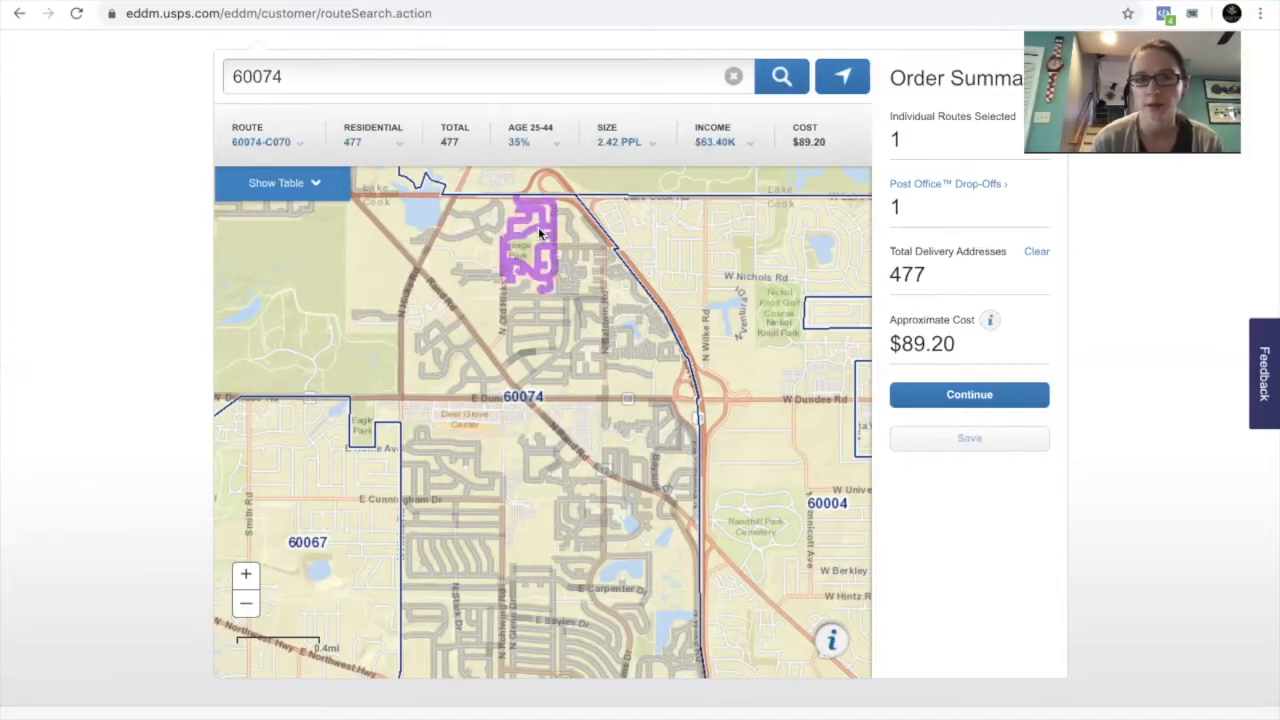
Step: Switch the single selected route to Business & Residential and back to Residential Only to compare delivery totals
click(398, 143)
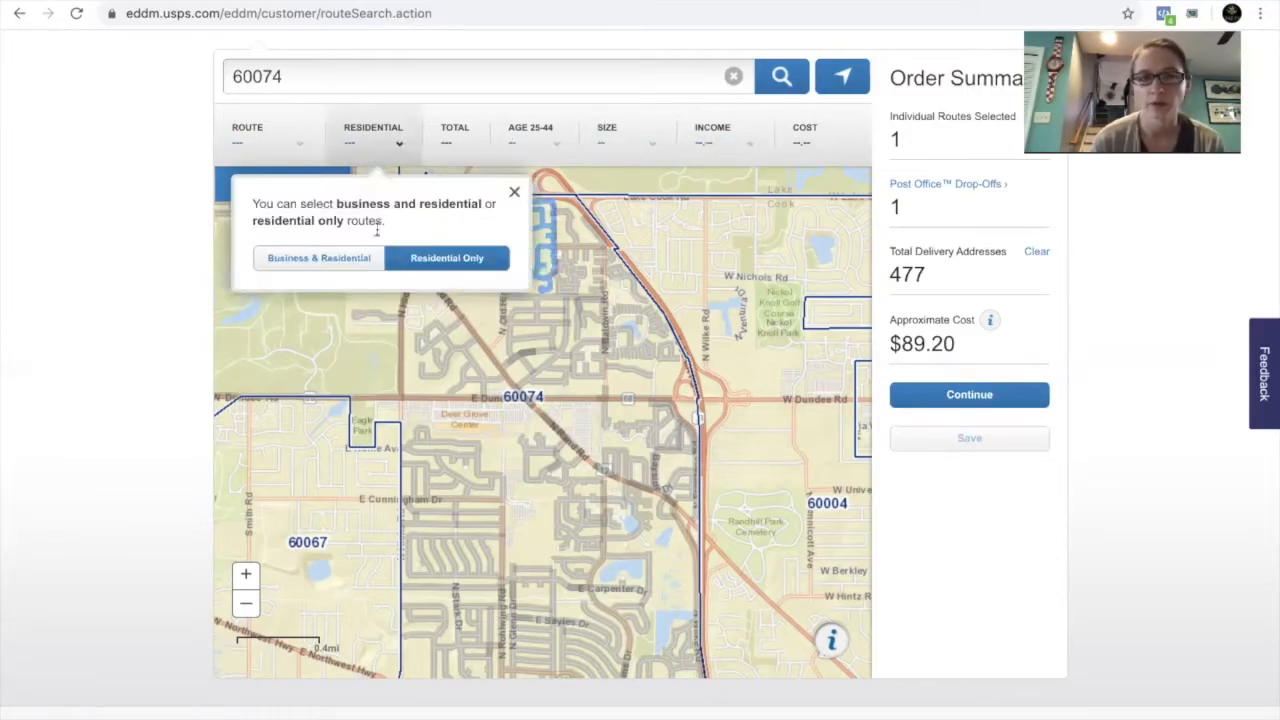
click(342, 265)
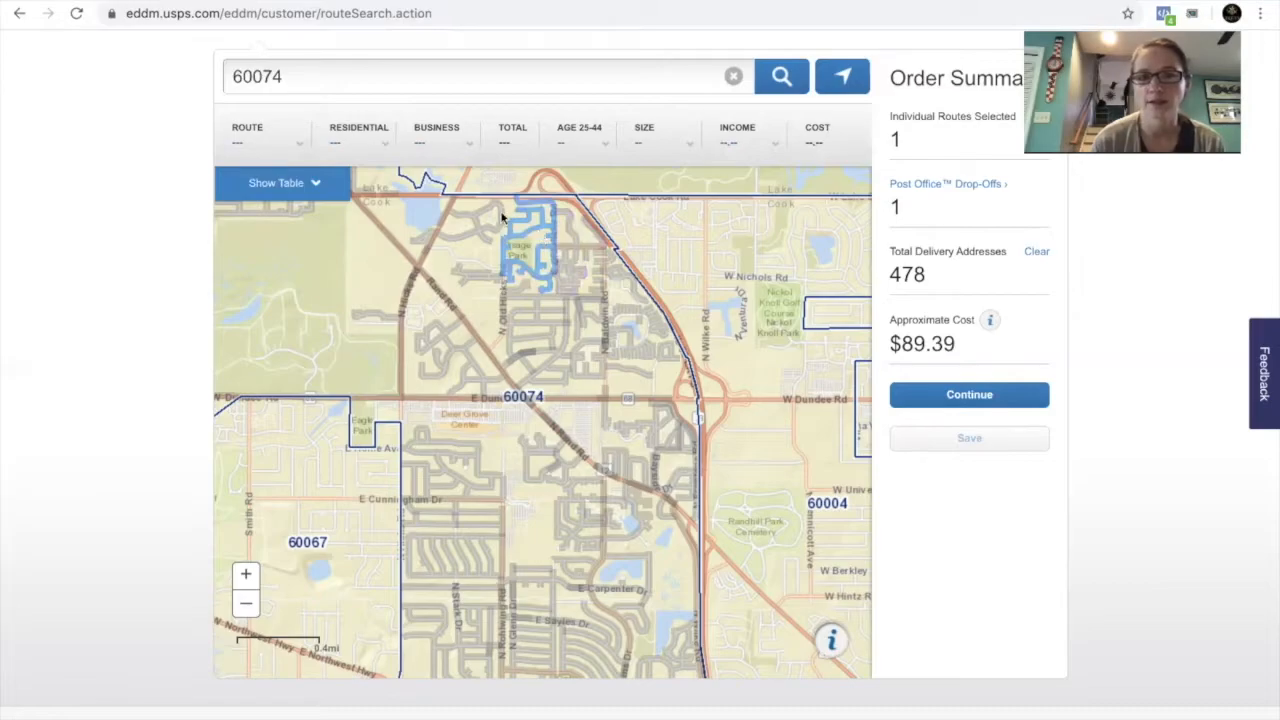
click(386, 144)
click(423, 258)
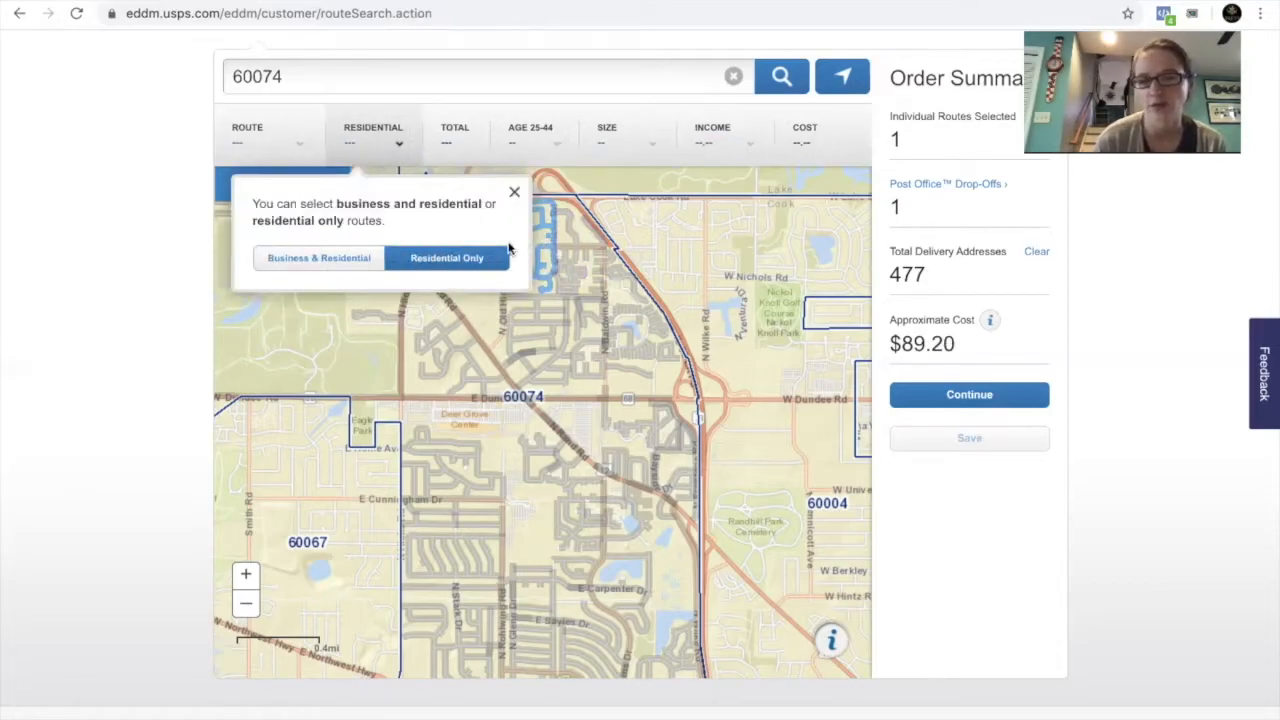
click(566, 257)
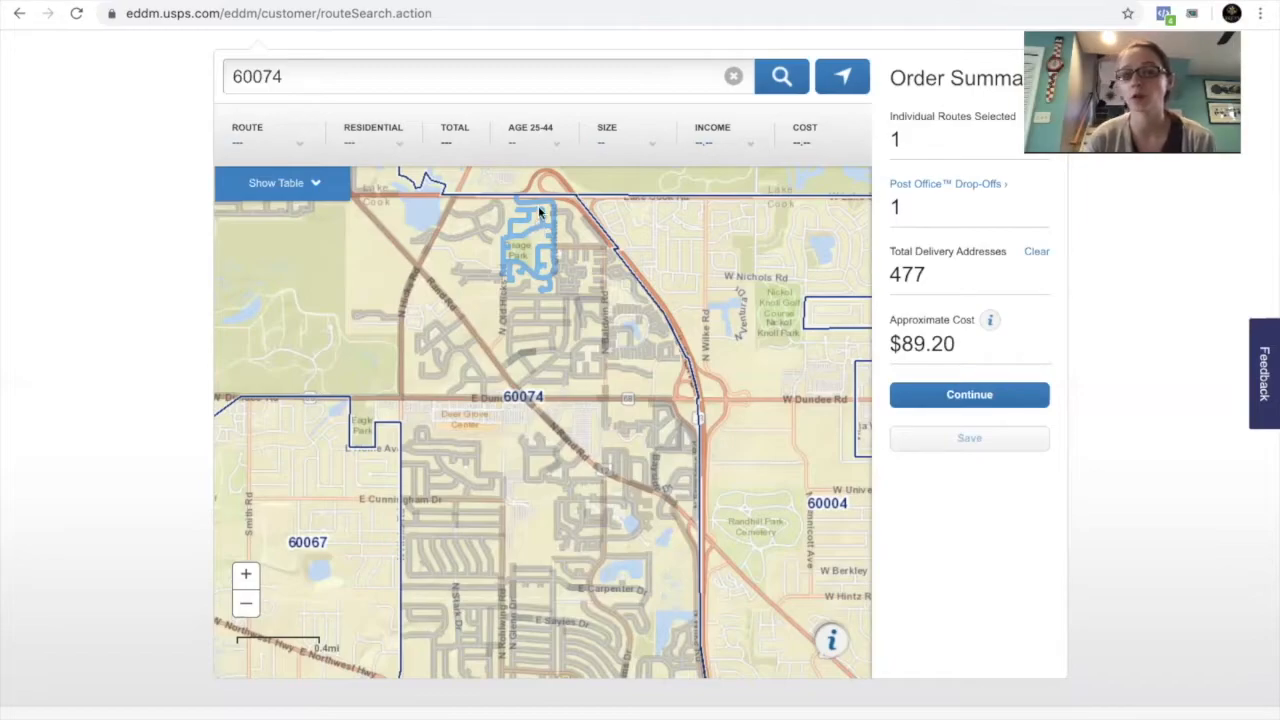
Step: Add the adjoining carrier route 60074-C076, just east of route 60074-C070, to the selection
click(540, 212)
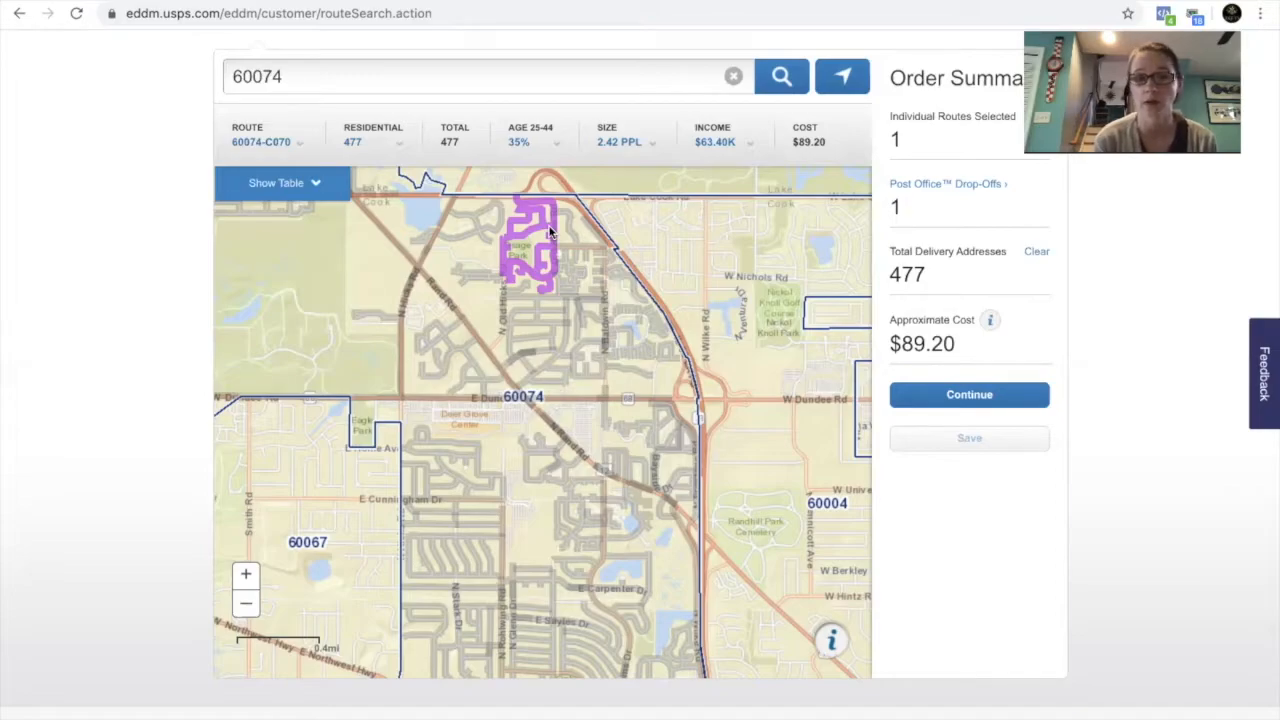
click(569, 226)
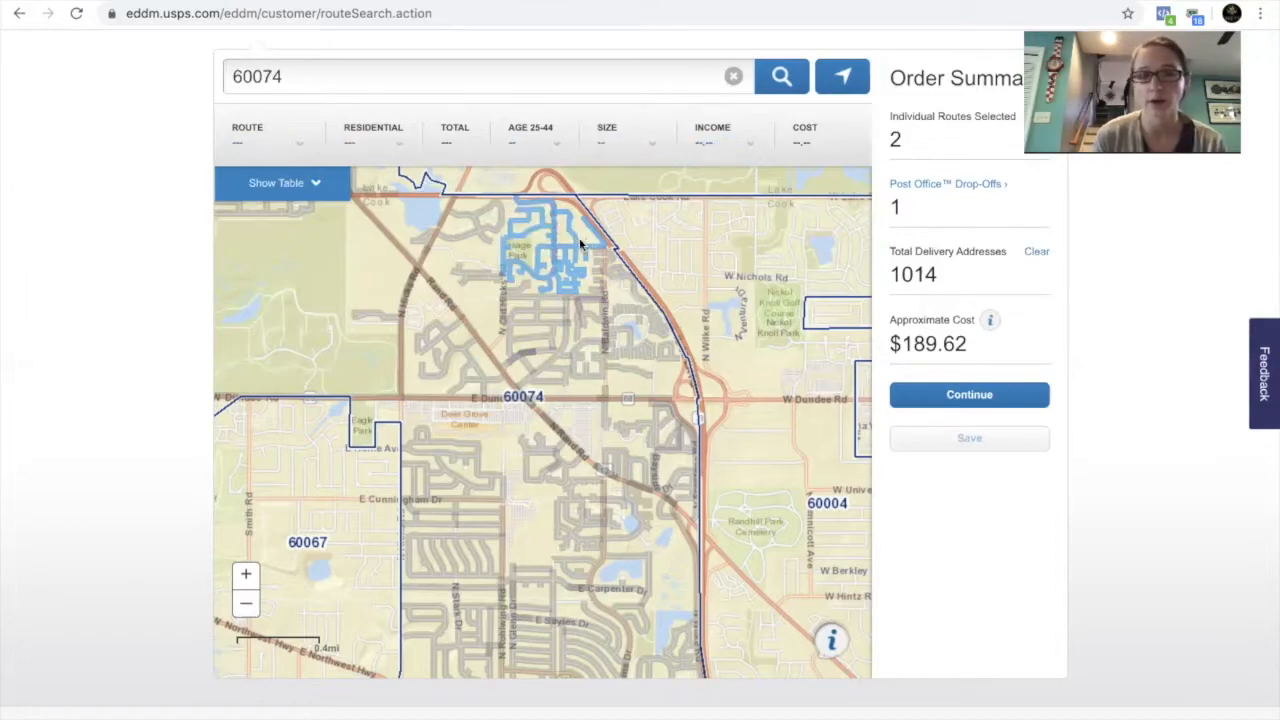
Step: Compare the two-route order's address total and cost under Business & Residential, then restore Residential Only
click(378, 140)
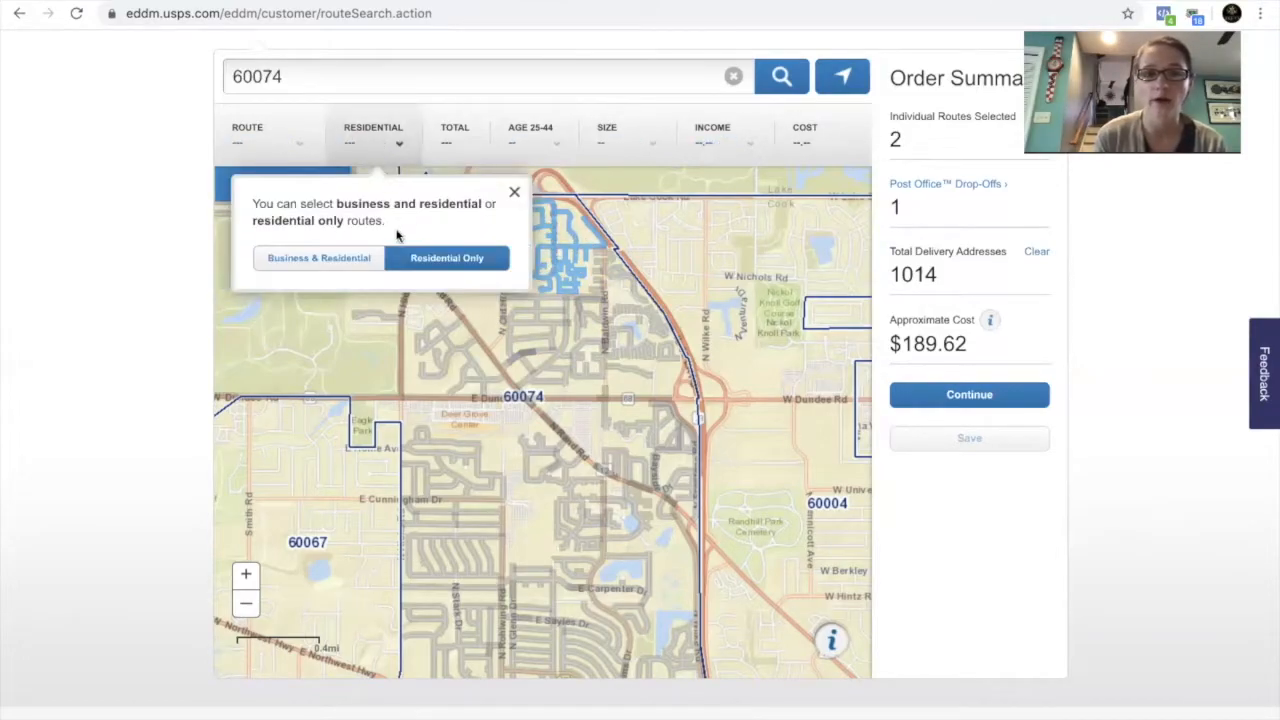
click(346, 257)
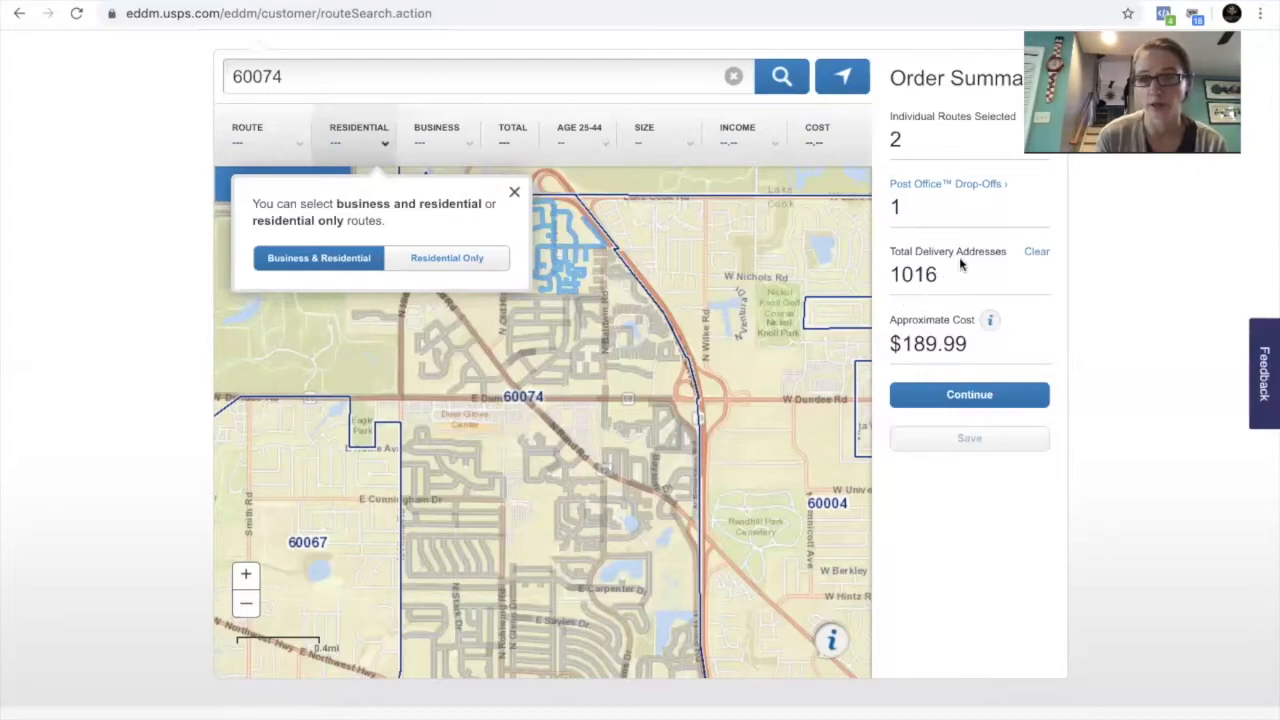
click(436, 262)
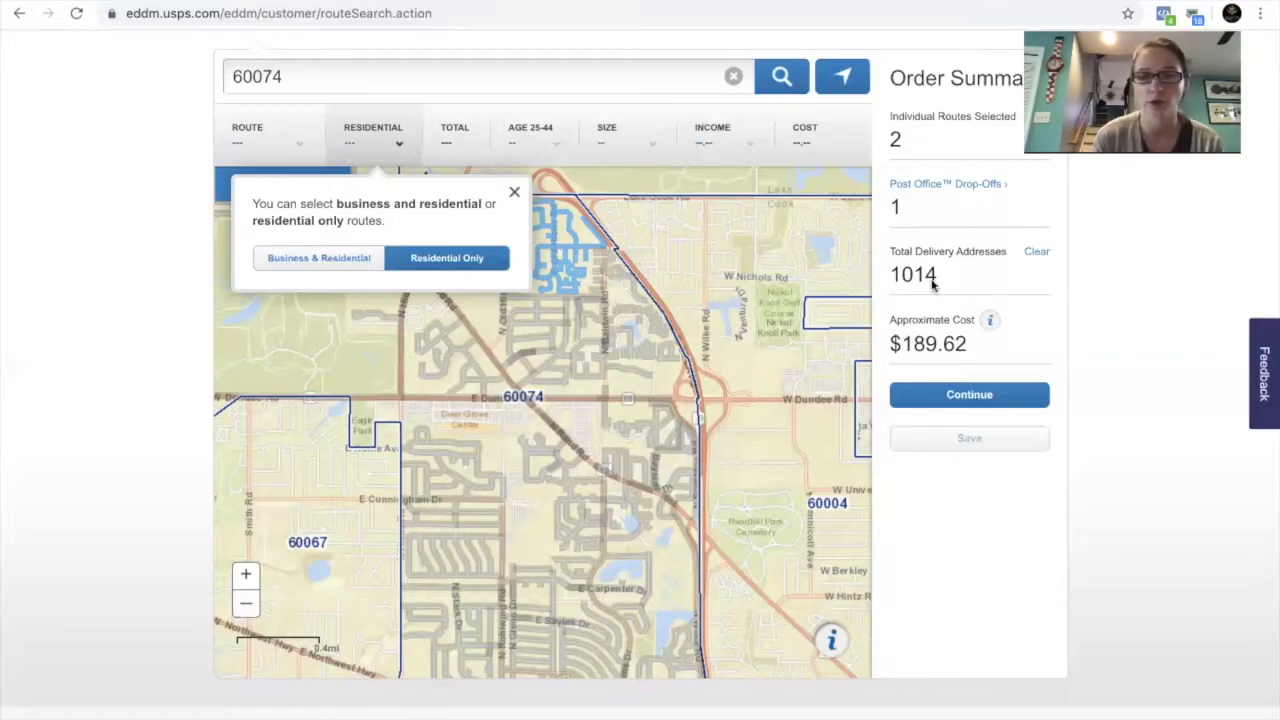
click(703, 268)
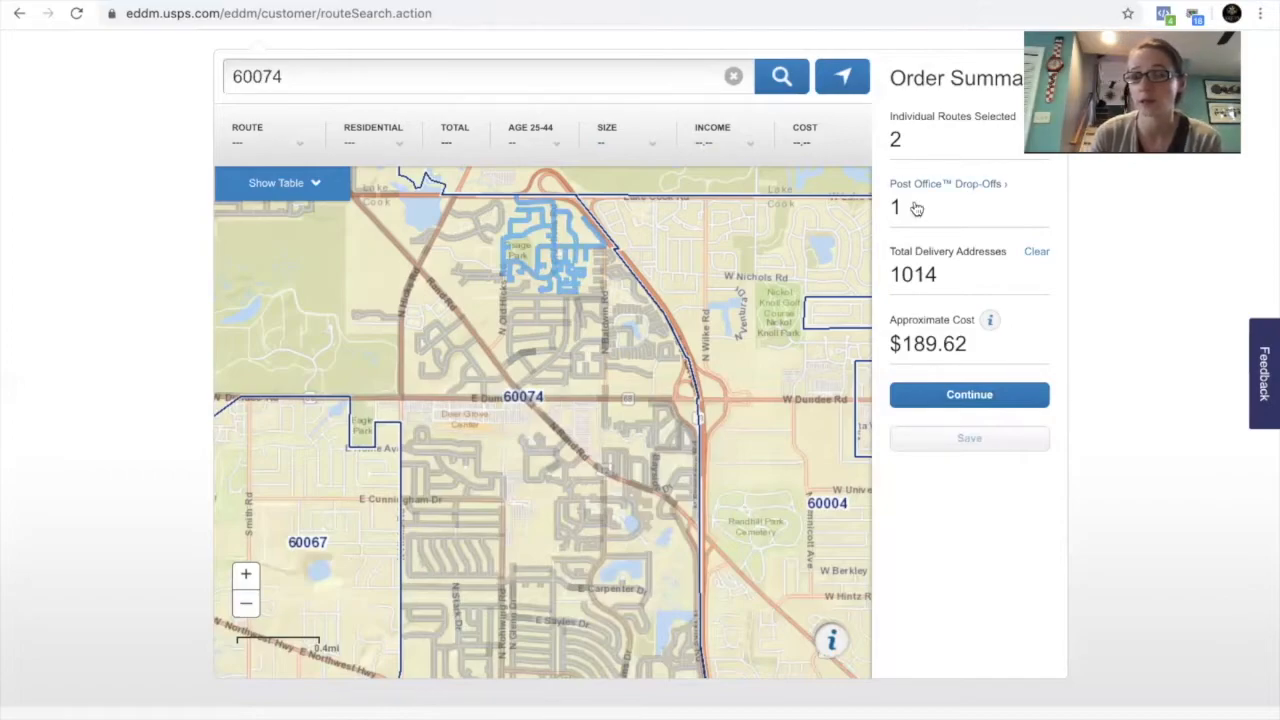
Step: Check the Post Office drop-off location for the selected routes and close the details
click(982, 191)
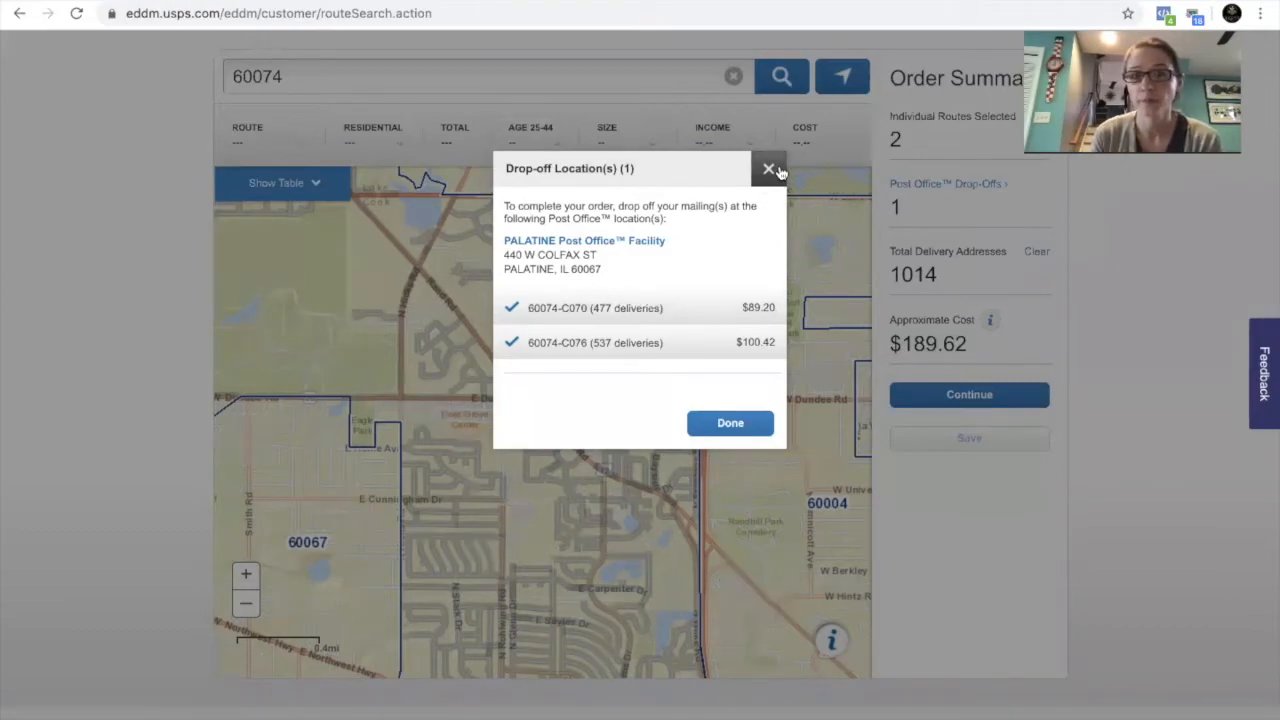
click(742, 427)
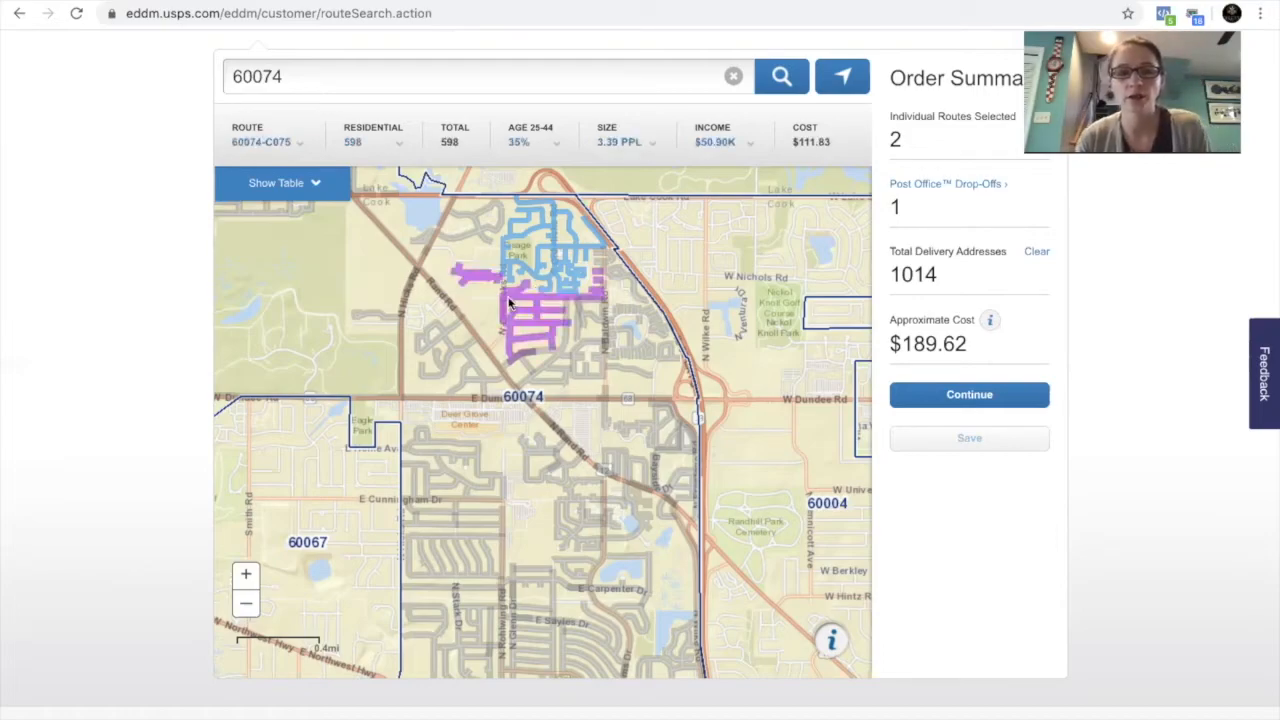
Step: Set the age demographic shown for each route to the 65-84 range
click(548, 142)
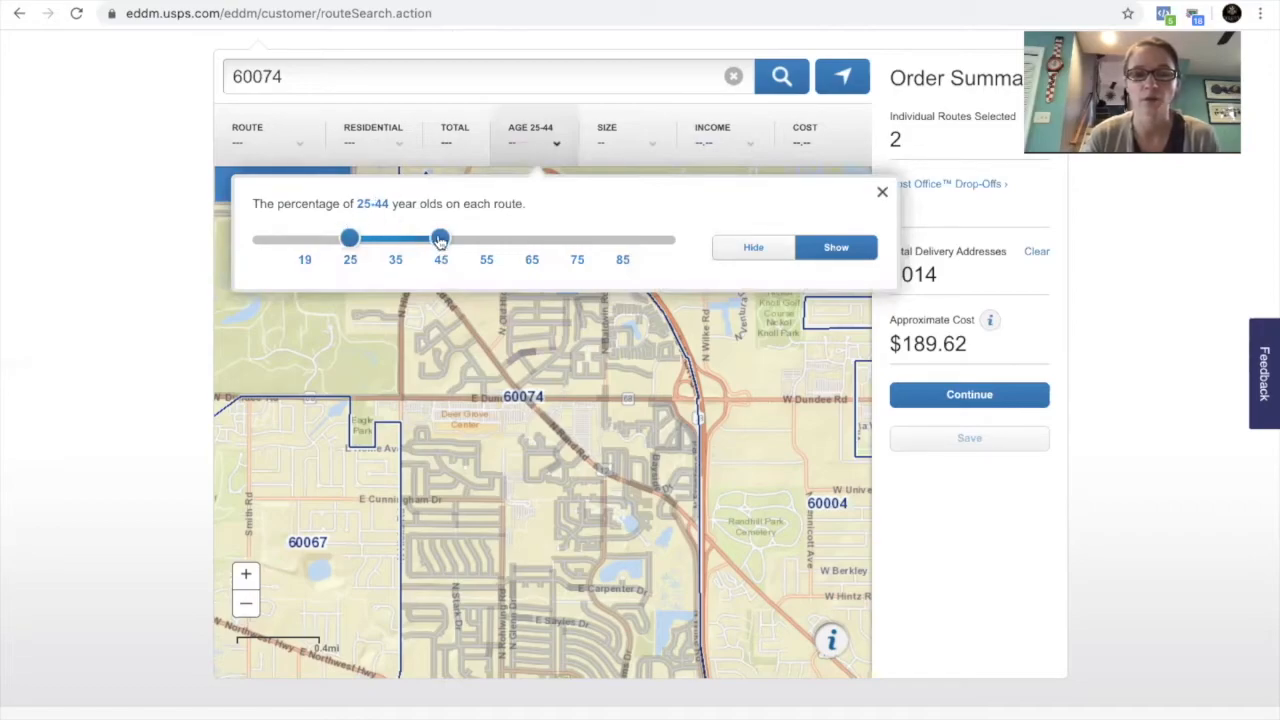
drag(459, 242, 624, 240)
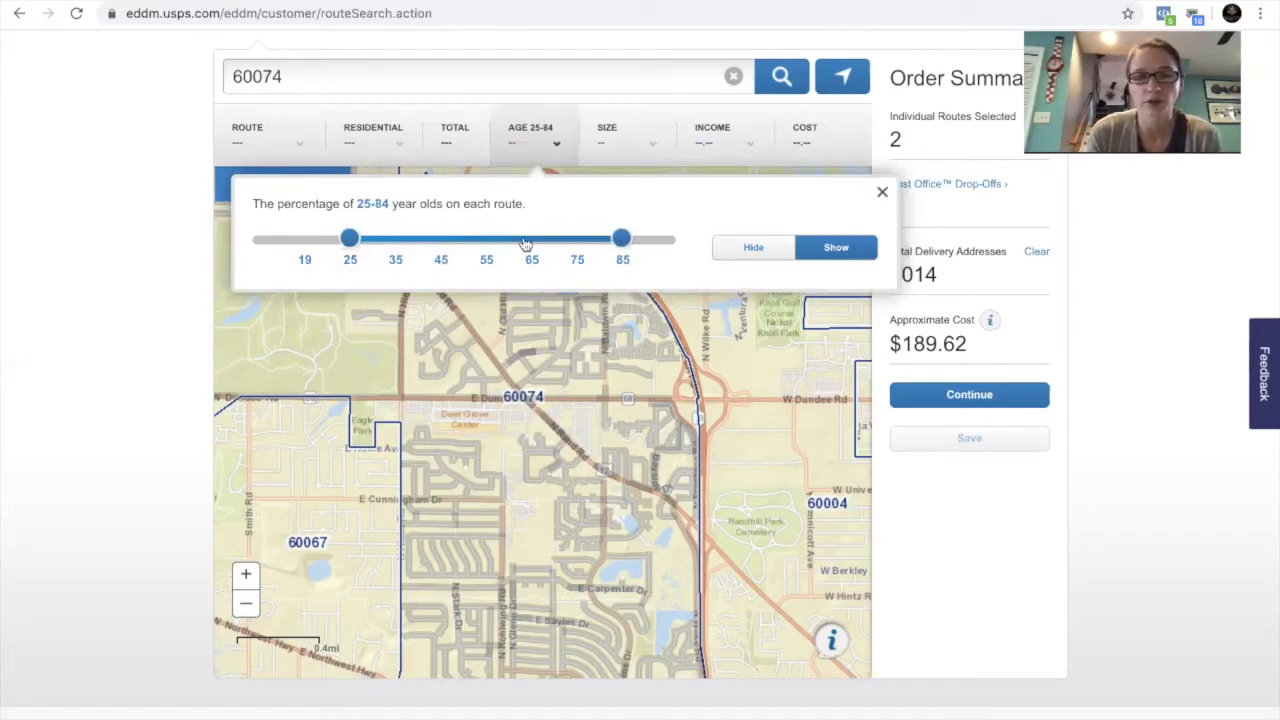
drag(349, 240, 531, 238)
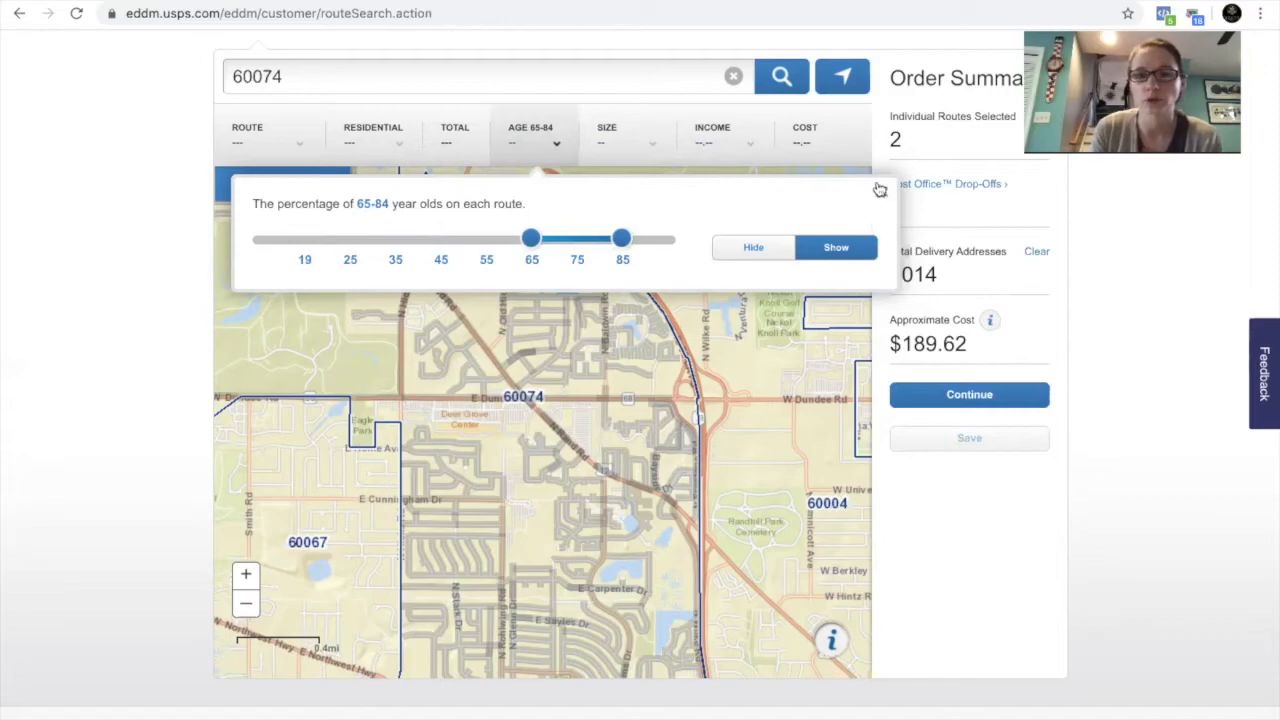
click(883, 192)
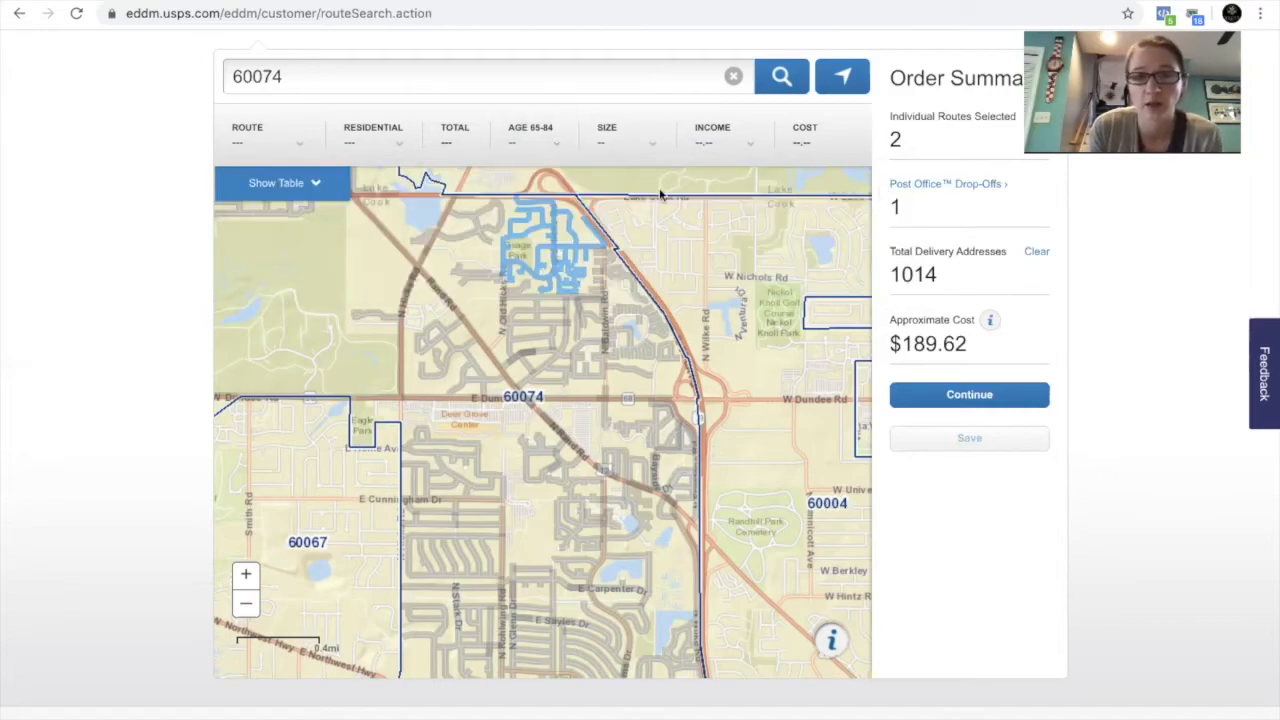
Step: Try to search for carrier routes in "hoffman estates", southwest of ZIP Code 60074
mouse_move(575, 243)
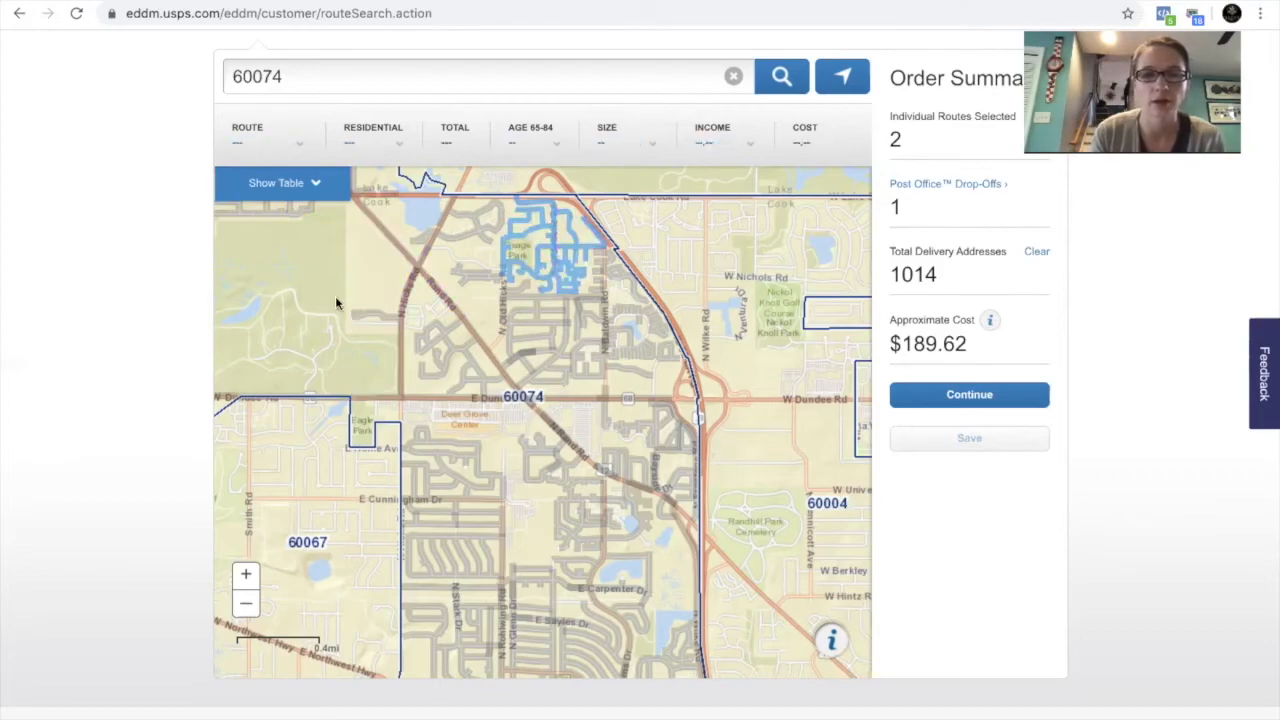
drag(335, 310, 471, 266)
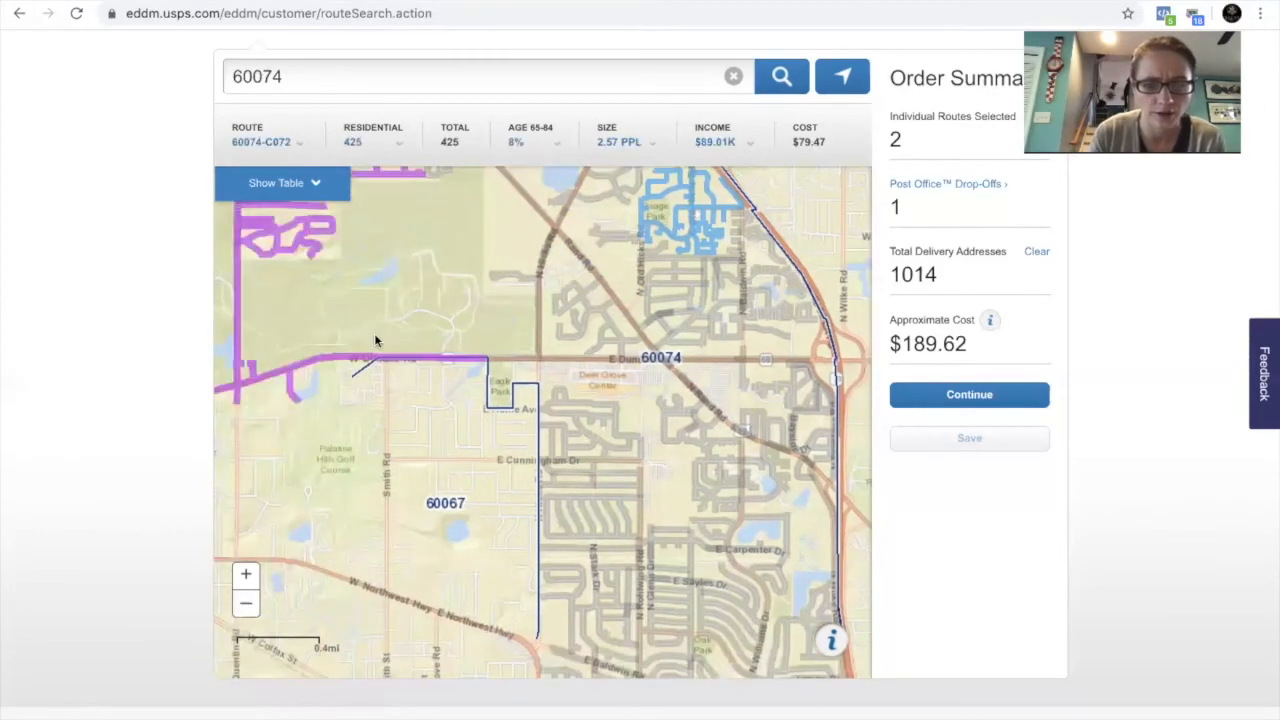
click(246, 604)
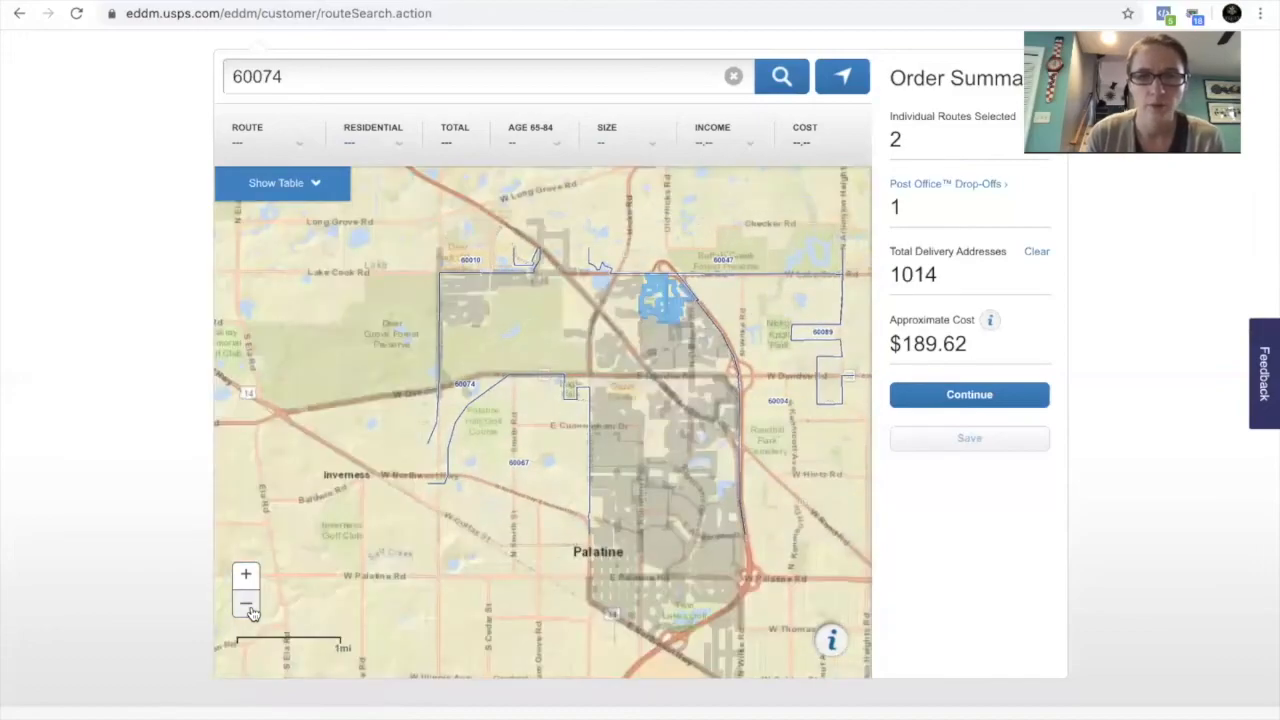
drag(437, 487, 692, 361)
drag(410, 431, 546, 255)
drag(476, 437, 543, 337)
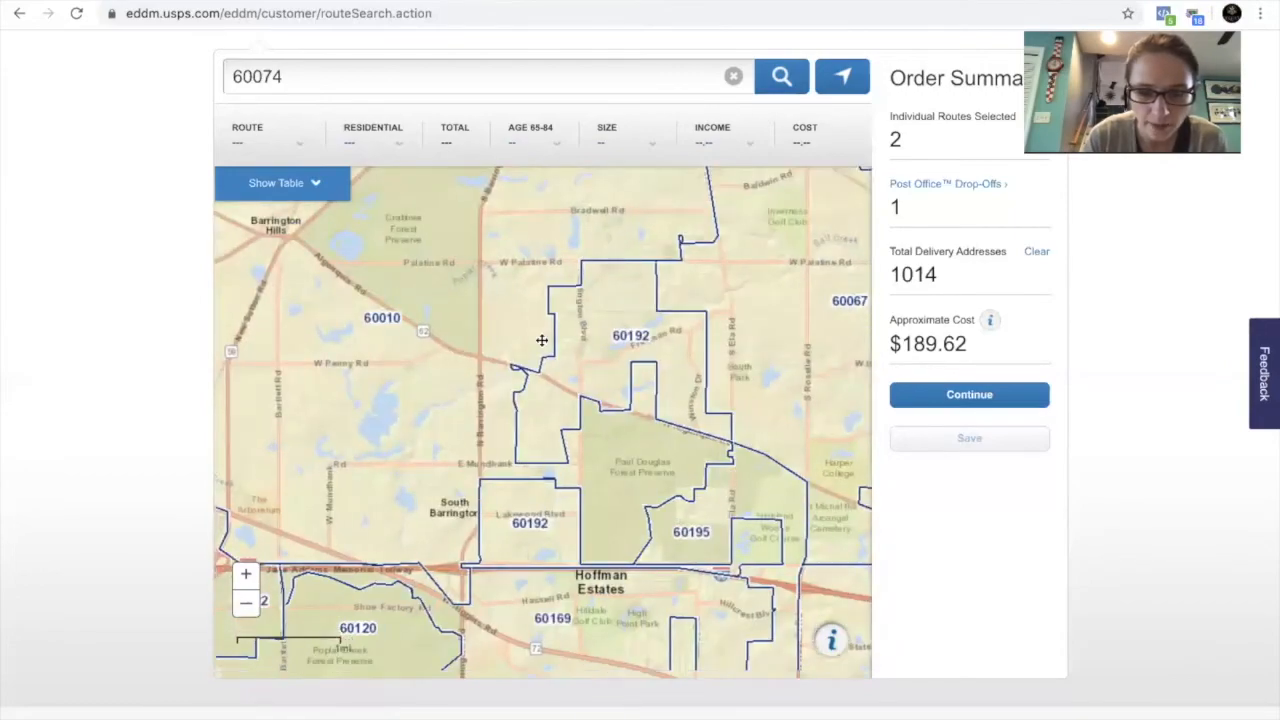
double_click(289, 80)
text(hoffman )
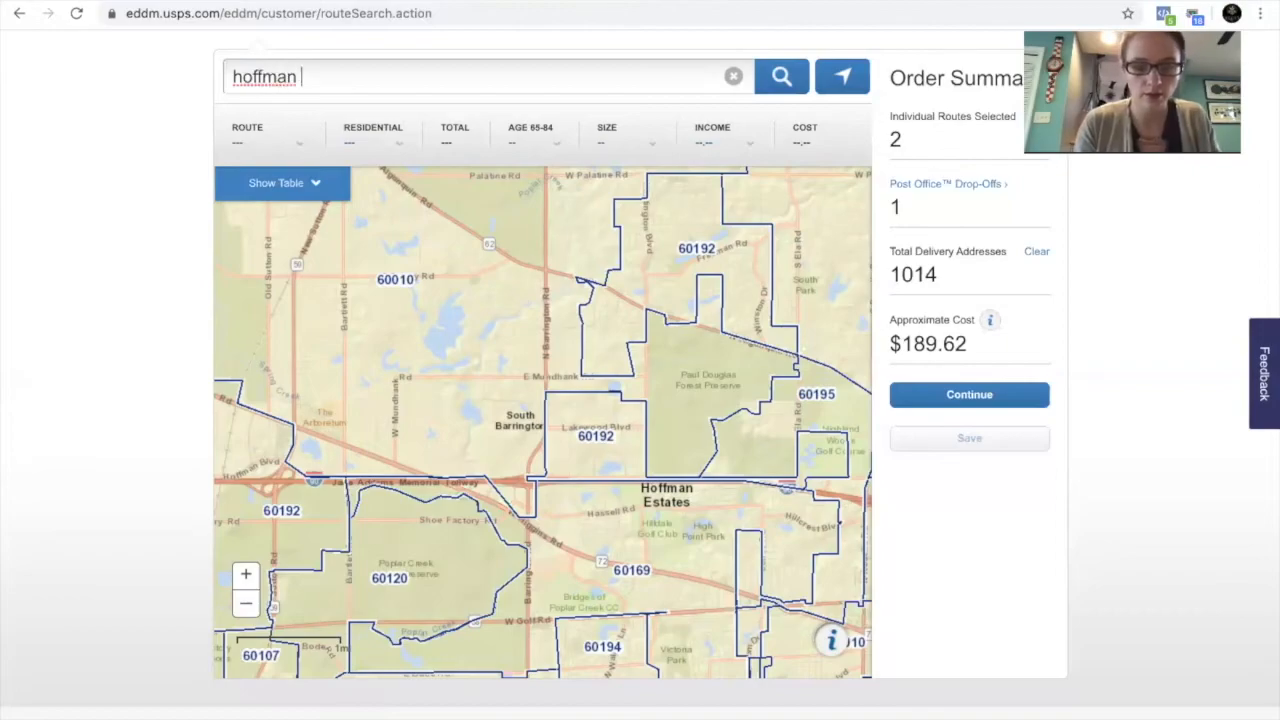
text(estates)
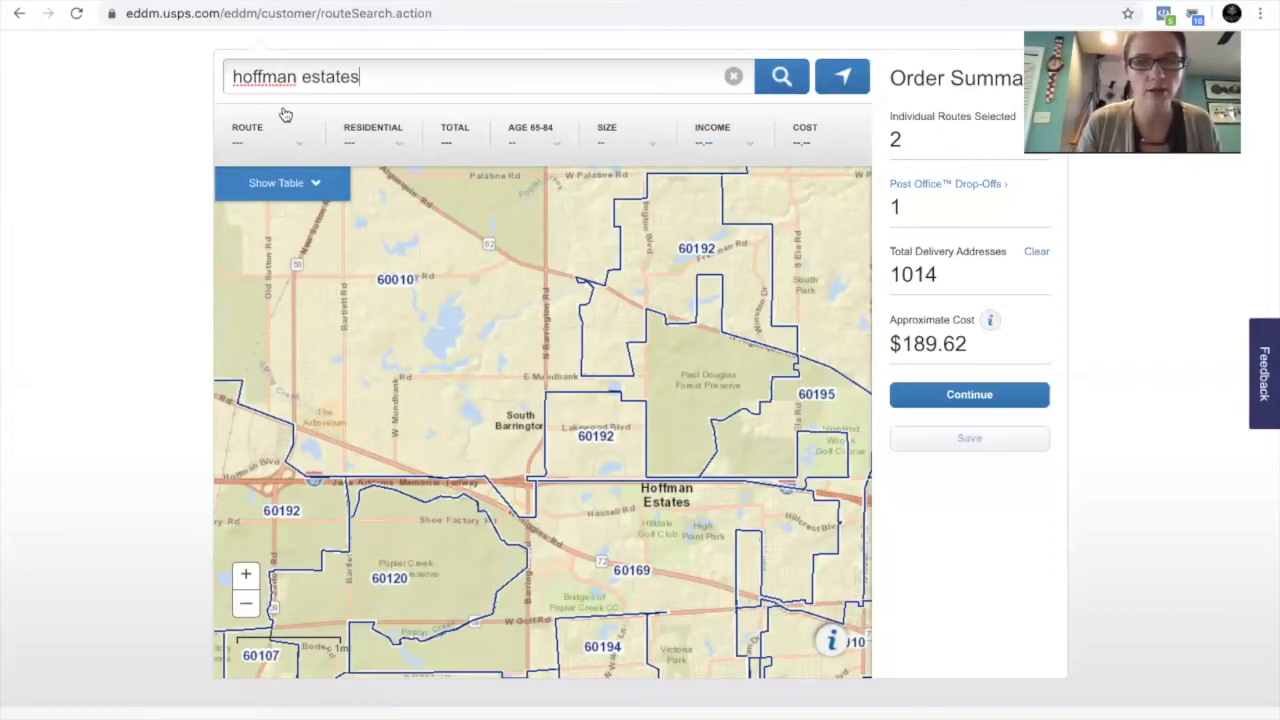
key(Return)
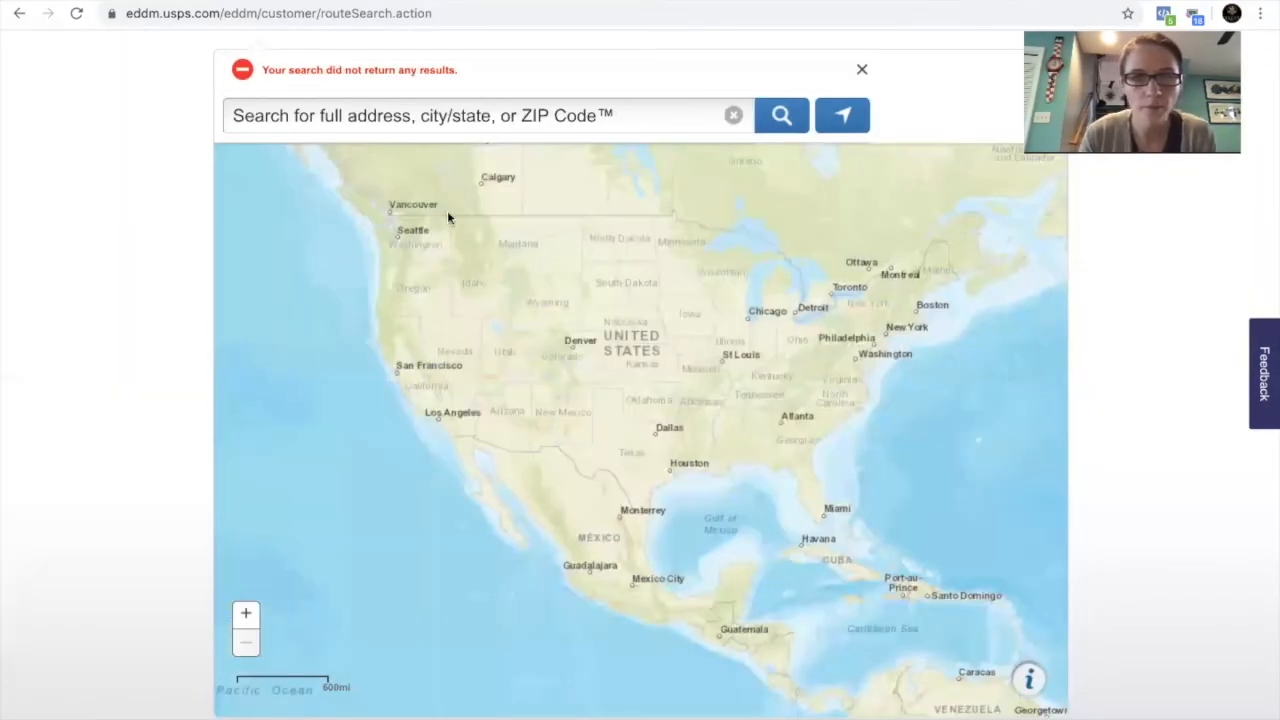
Step: Search for carrier routes in "hoffman estates il"
text(hoffmasn estates)
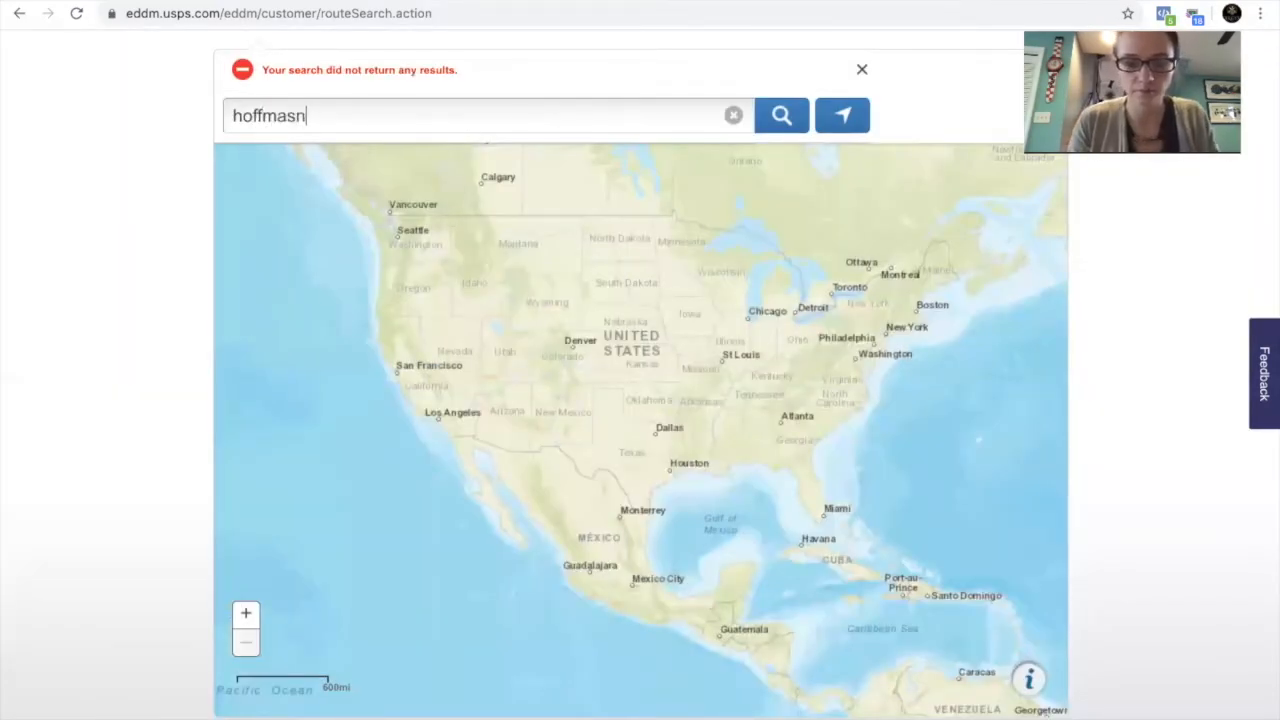
key(BackSpace)
key(BackSpace)
key(BackSpace)
key(BackSpace)
key(BackSpace)
key(BackSpace)
key(BackSpace)
key(BackSpace)
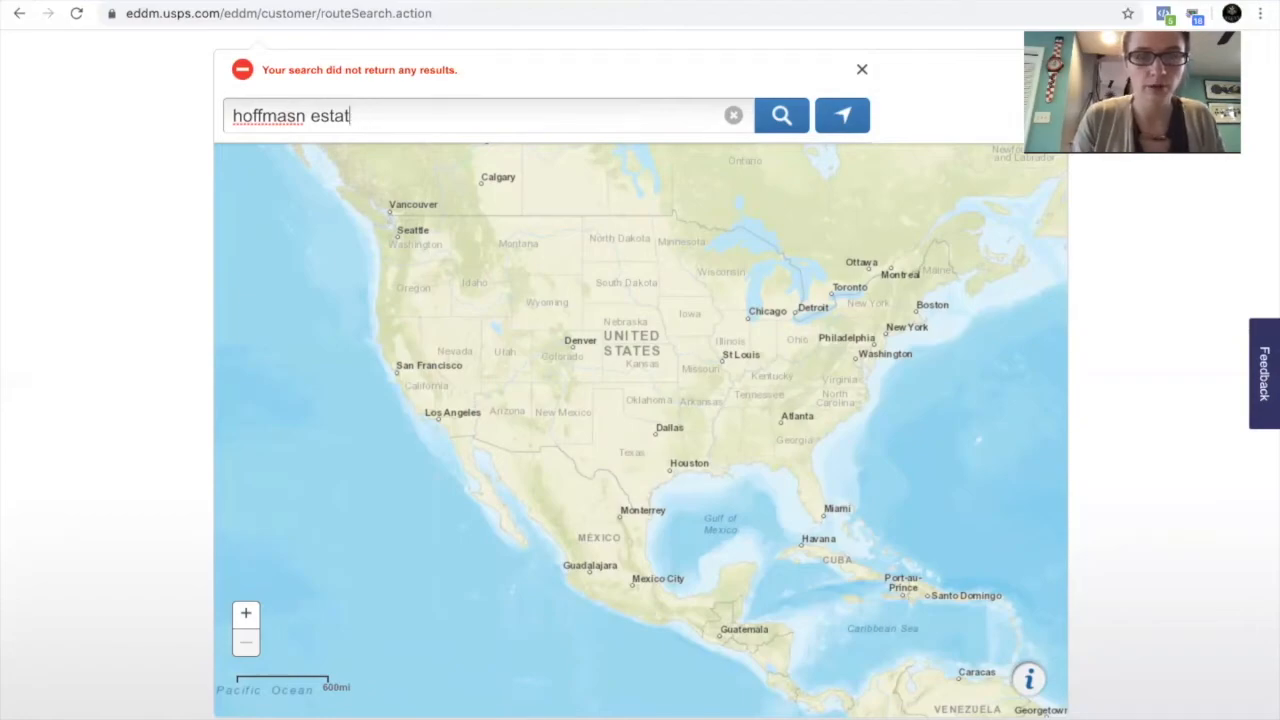
key(BackSpace)
text(n estates il)
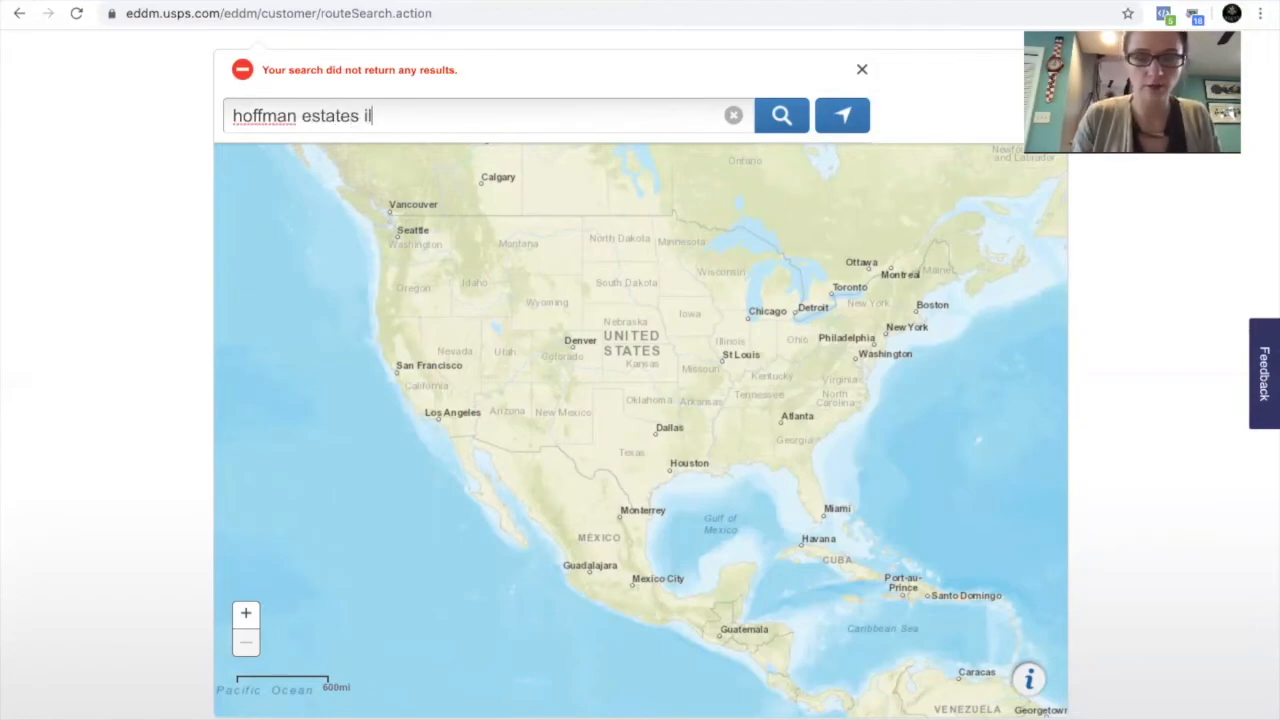
key(Return)
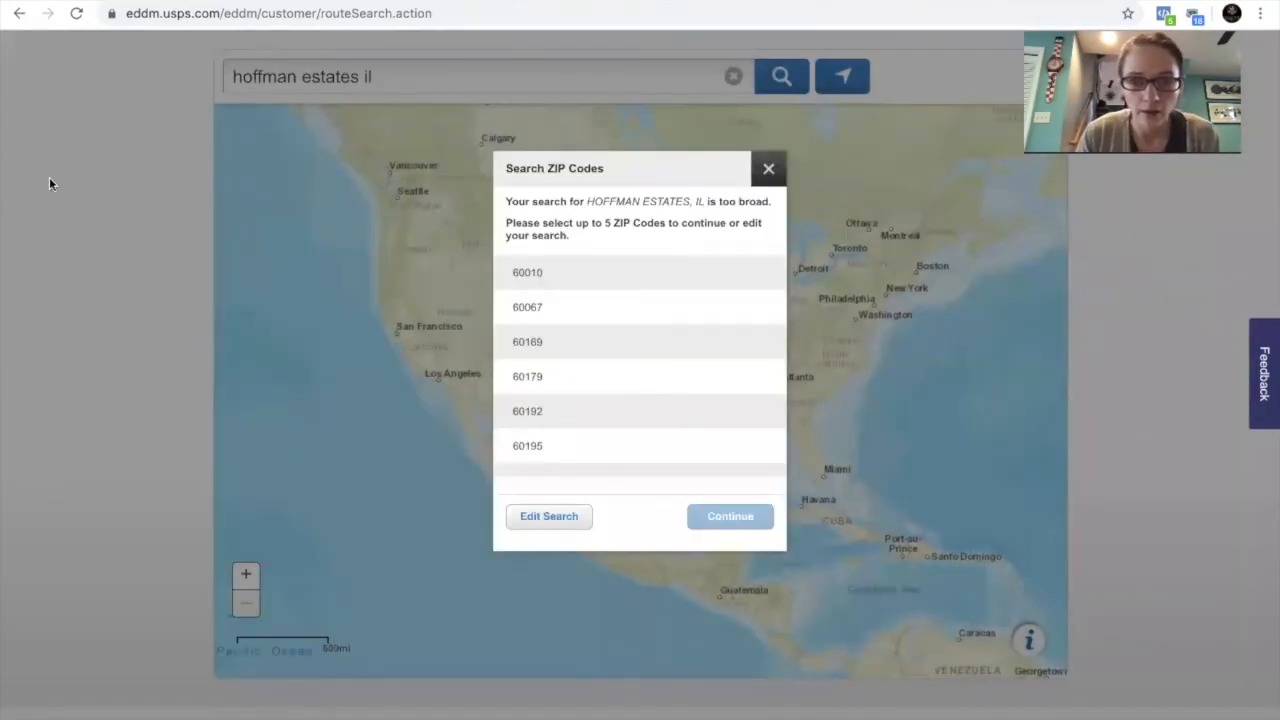
Step: Load ZIP Code 60192 and select its carrier route south of W Higgins Rd, just north of the Jane Addams Memorial Tollway
click(529, 411)
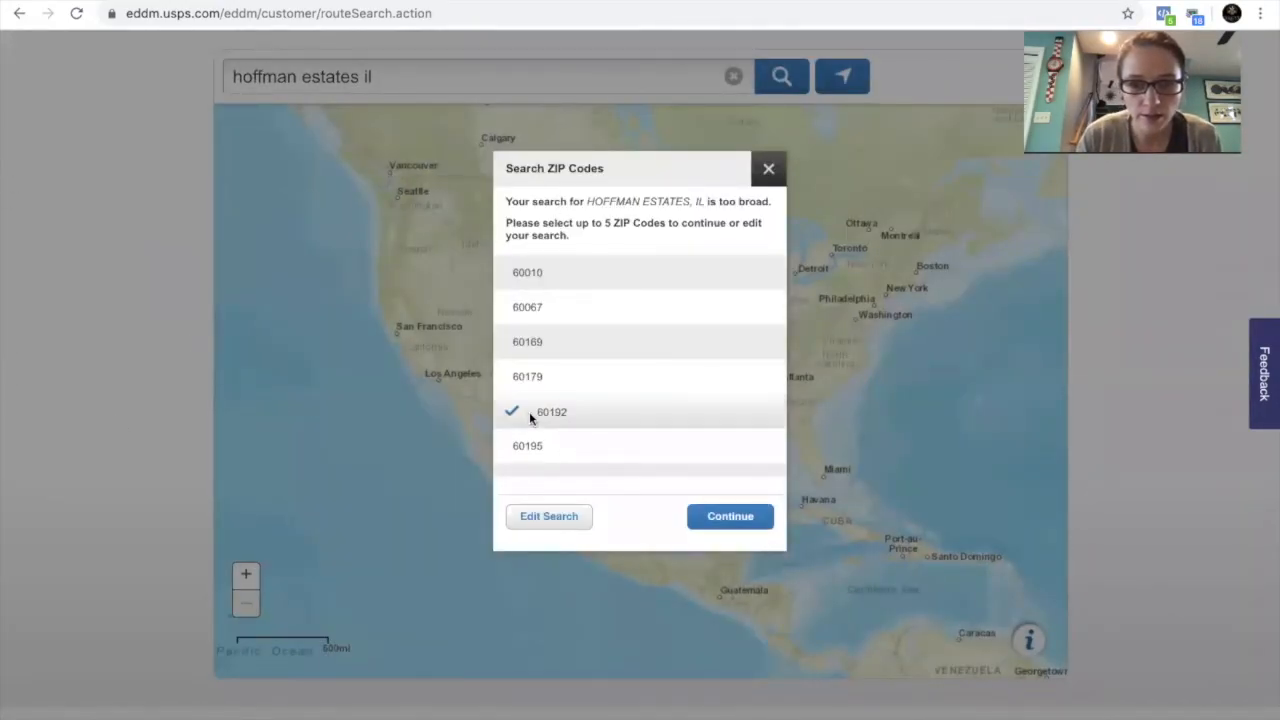
click(744, 522)
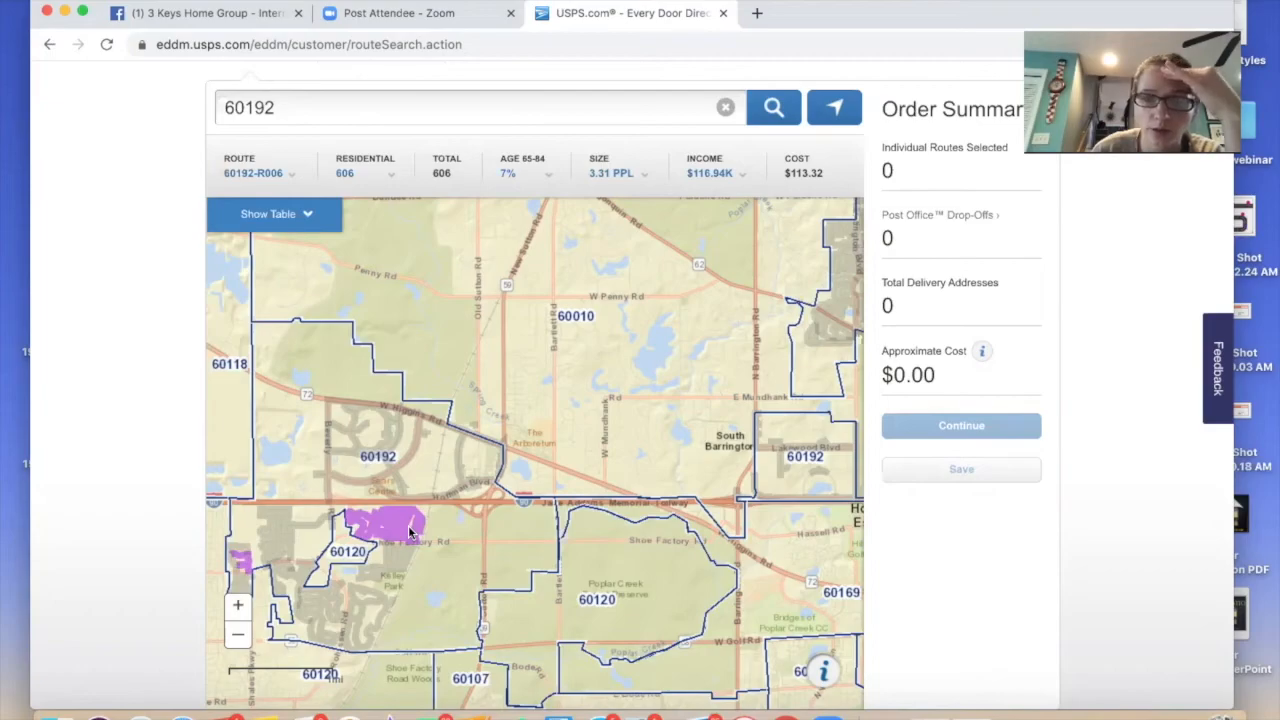
click(388, 470)
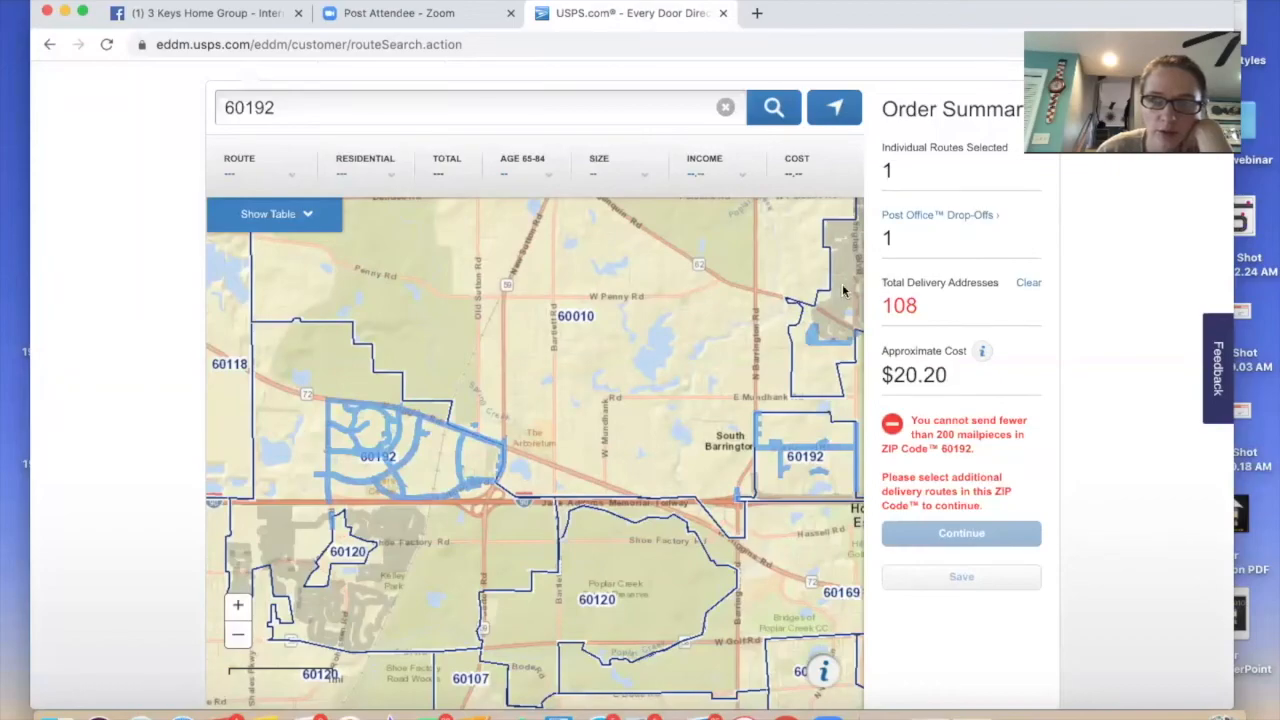
drag(720, 294, 506, 389)
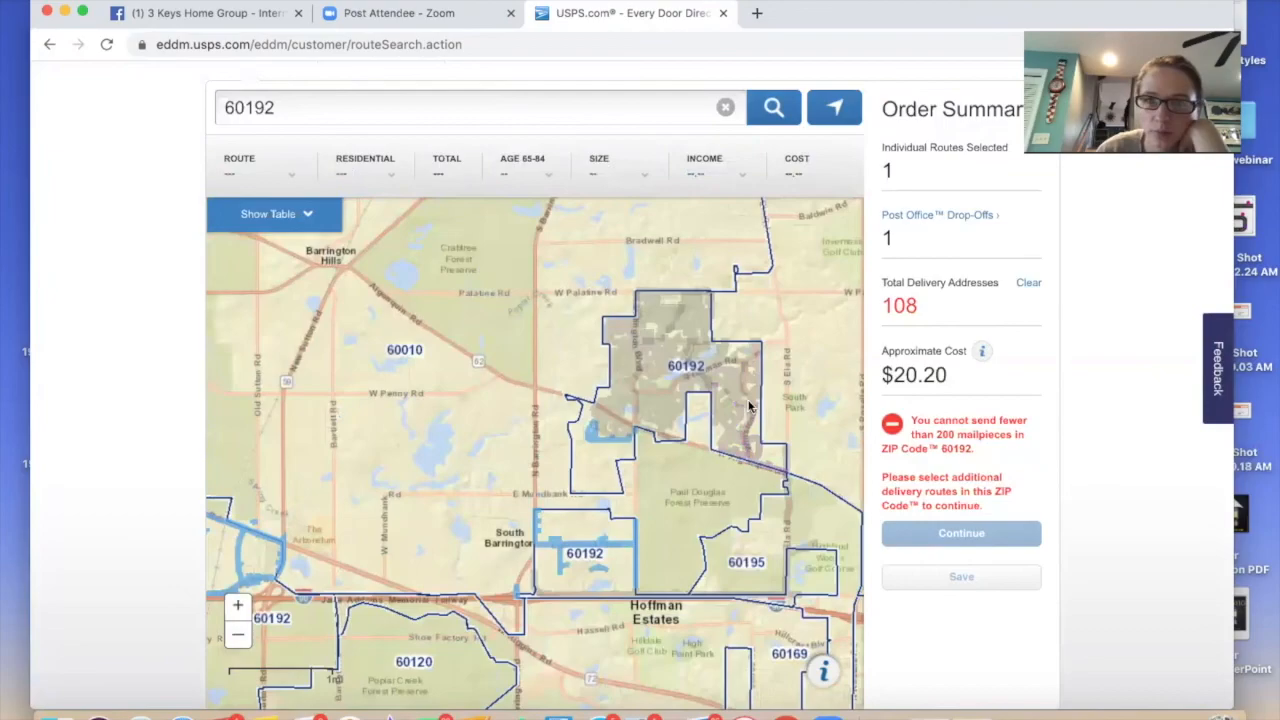